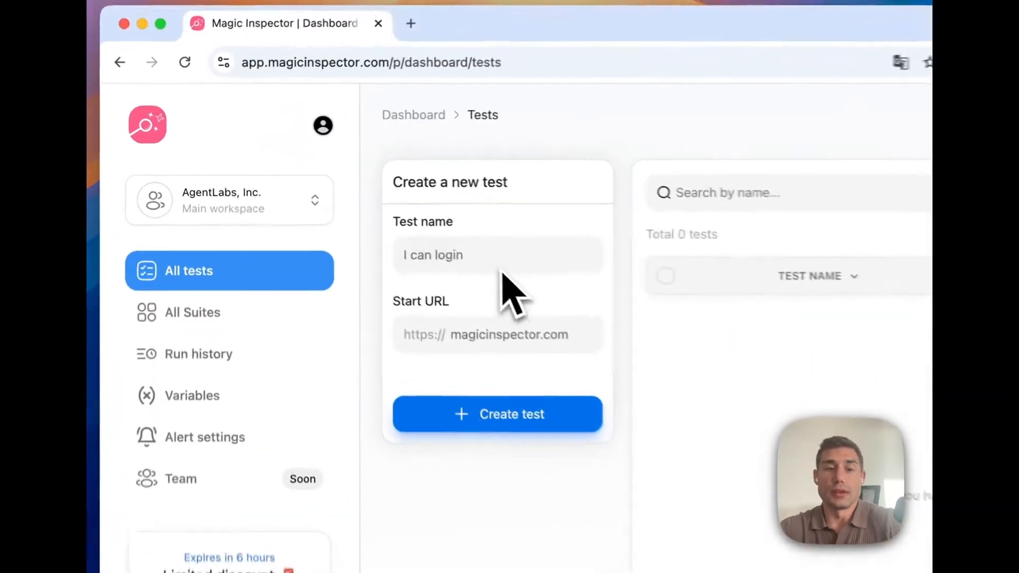
Step: Create a new test named "I can authenticate" with start URL magicinspector.com
click(337, 192)
text(I can authentic)
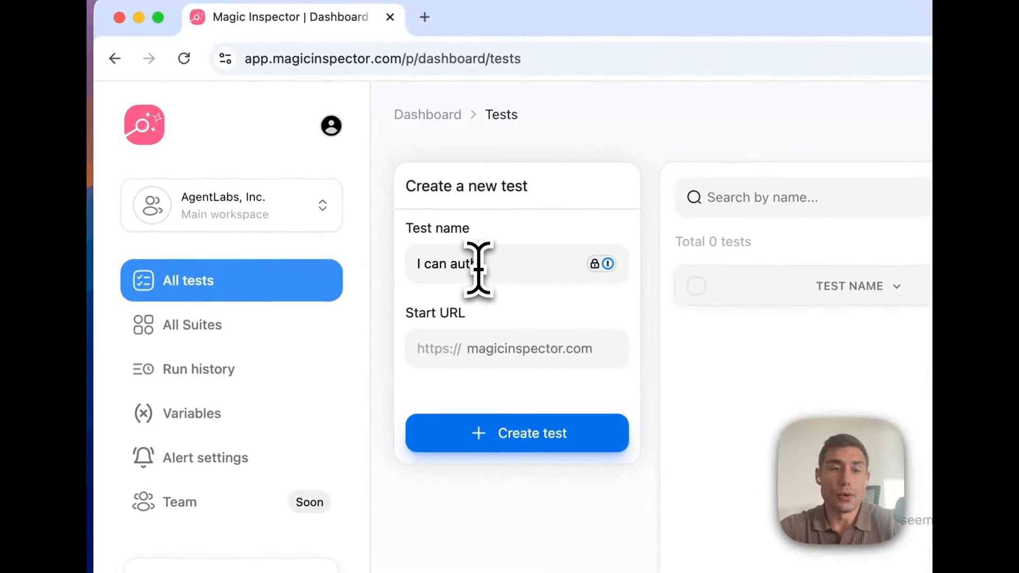
text(ate)
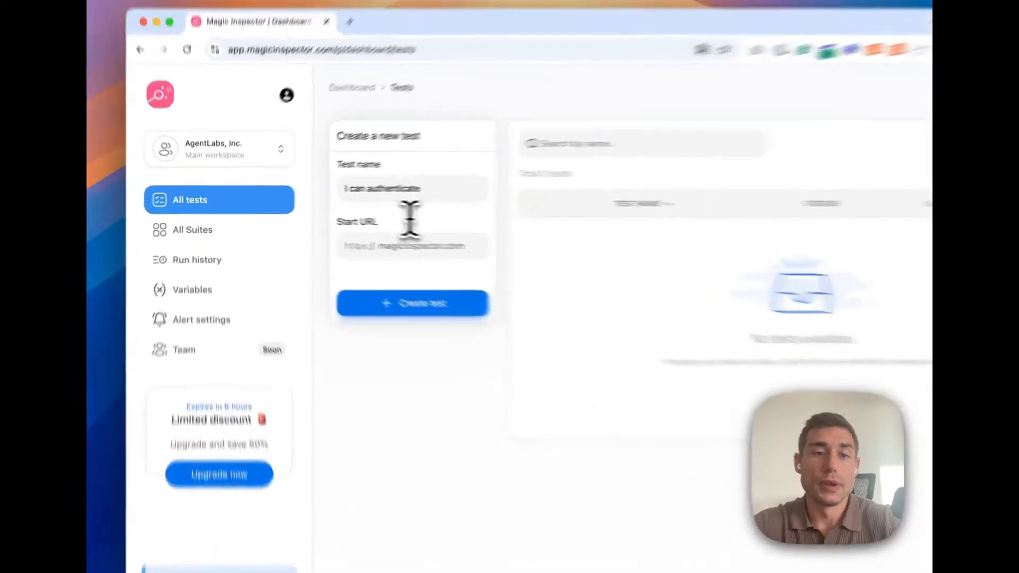
click(356, 235)
text(magicinspector.com)
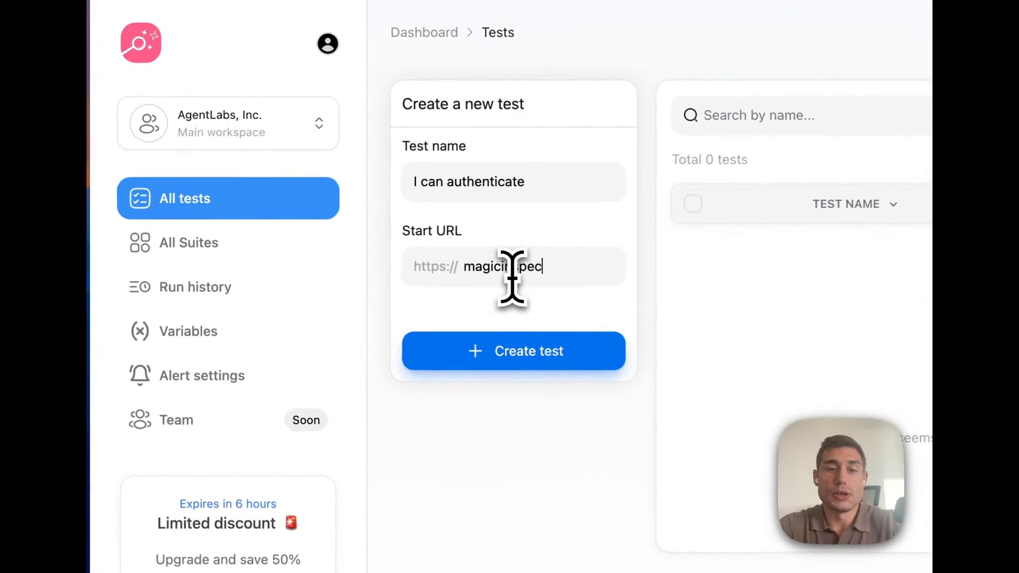
click(513, 353)
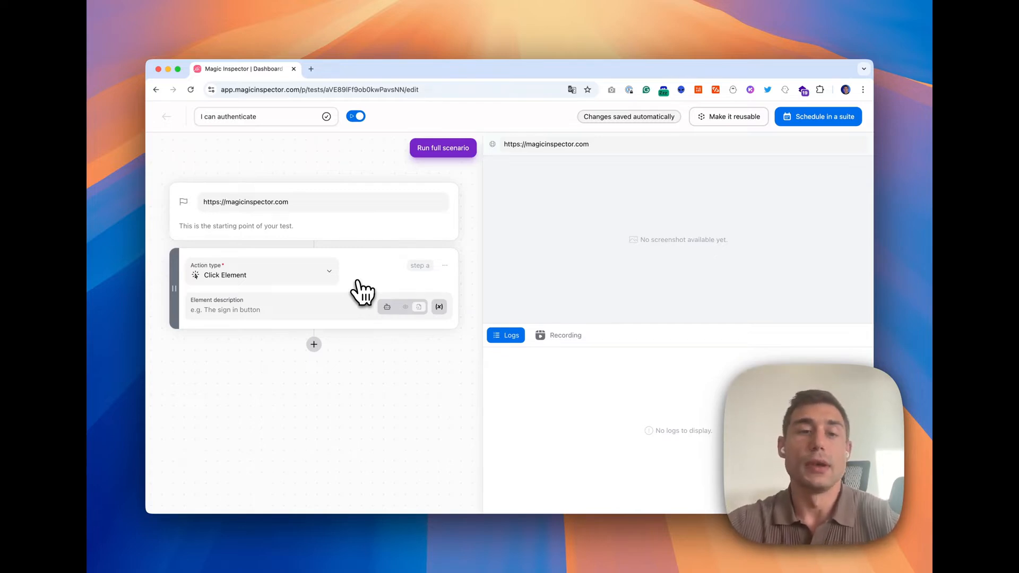
Step: Change the first step's action type to Wait for delay and set the delay to 1000 milliseconds
click(311, 272)
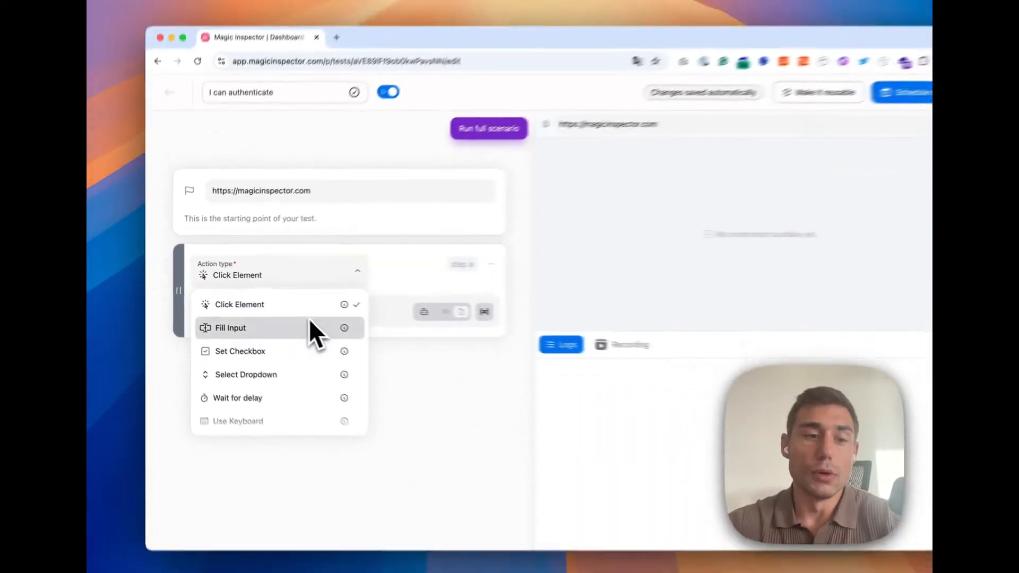
scroll(313, 319, down, 5)
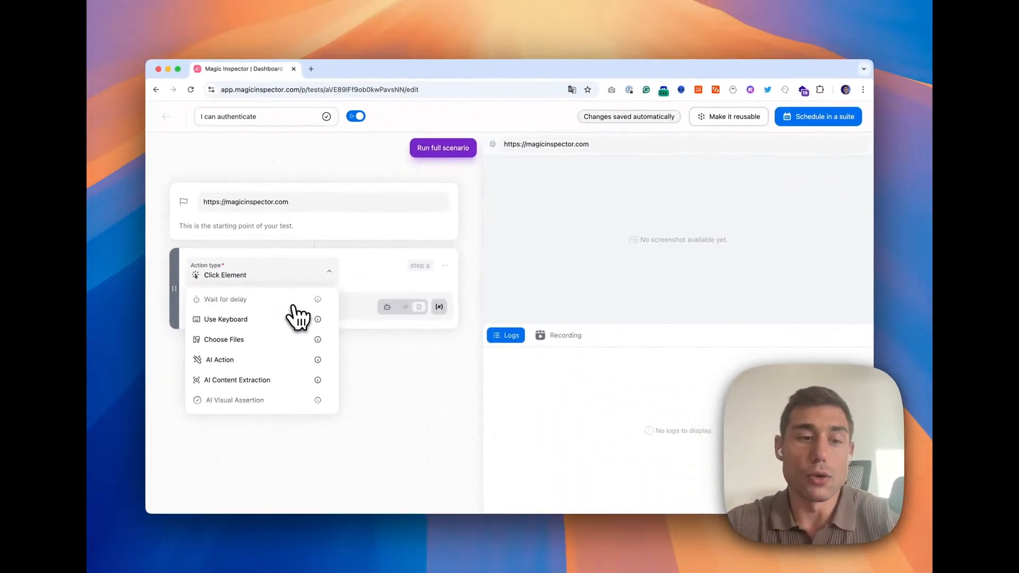
scroll(295, 313, up, 3)
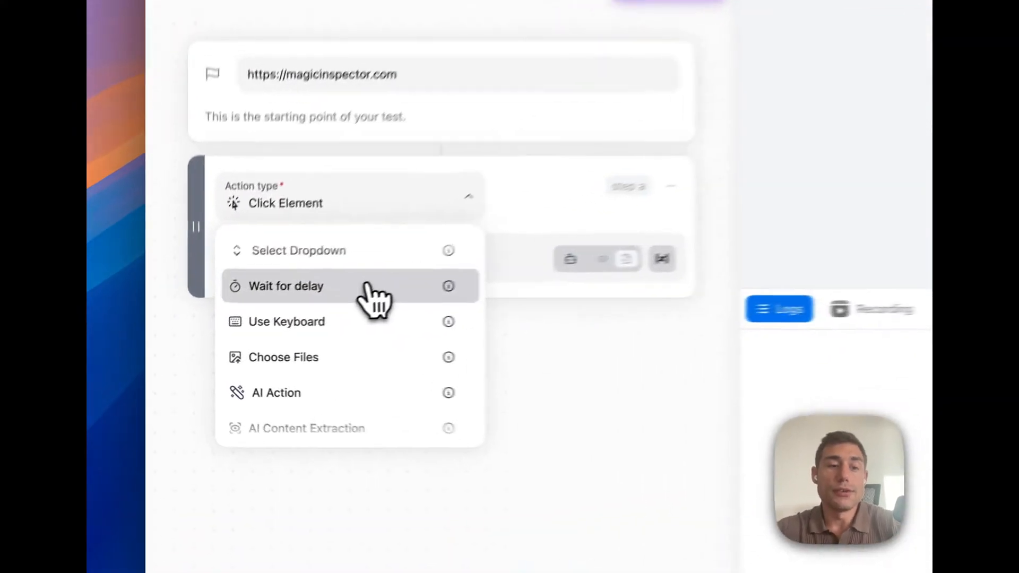
click(296, 319)
click(391, 249)
key(super+a)
key(BackSpace)
text(1000)
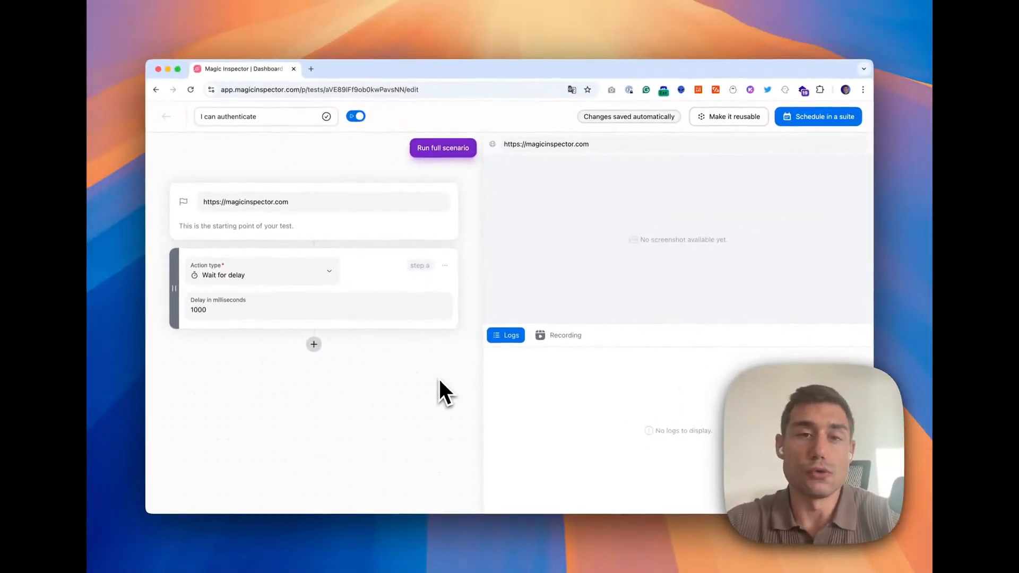
Step: Run the full scenario, then return to edition mode
click(449, 153)
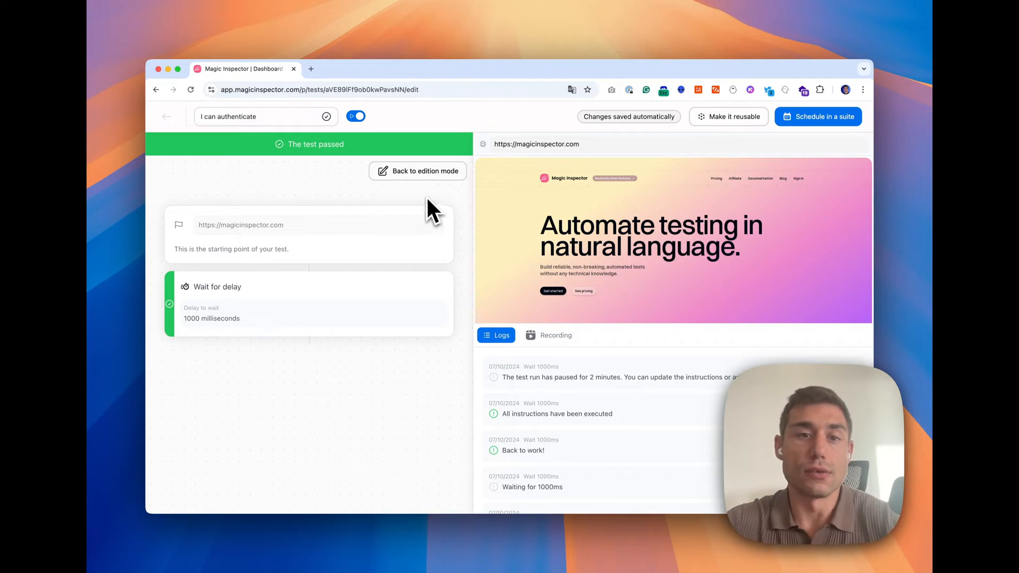
click(422, 174)
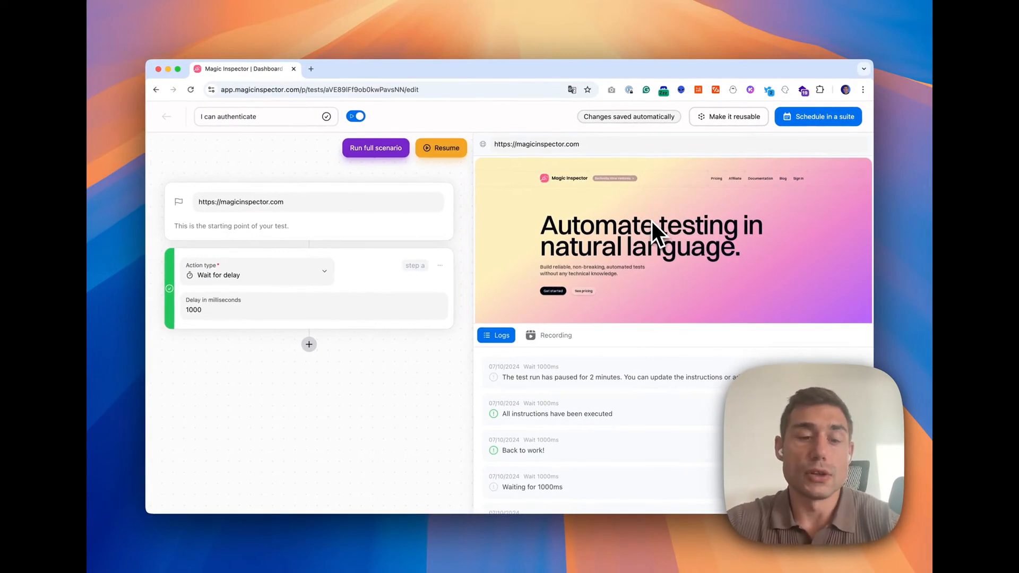
Step: Add a Click Element step with the element description "The sign in button"
click(309, 344)
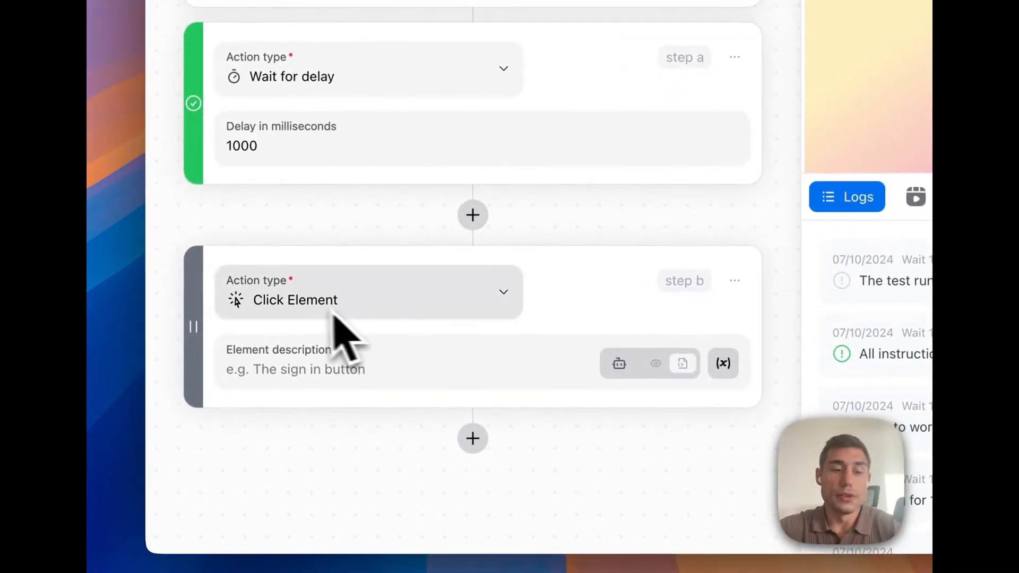
click(345, 358)
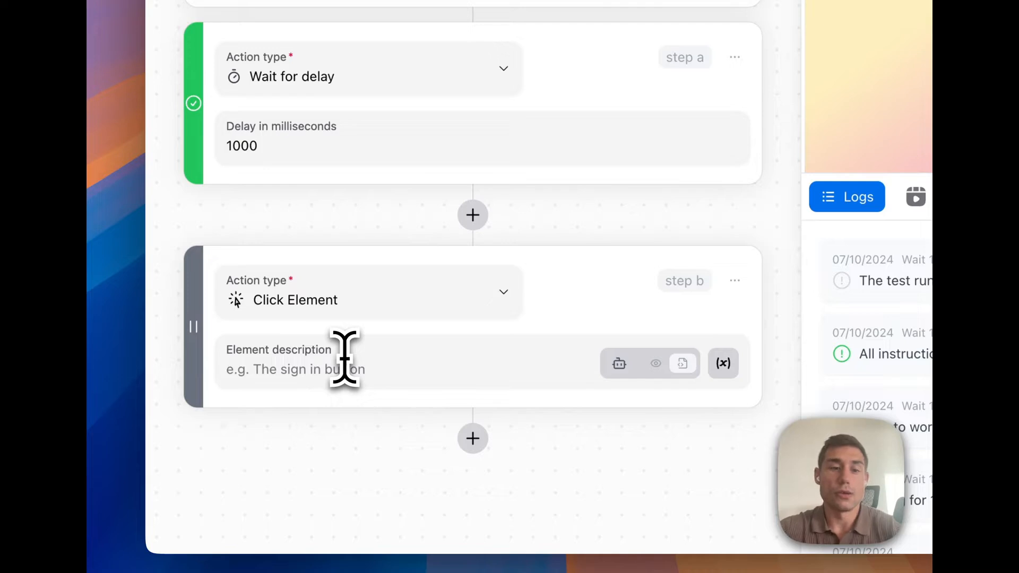
text(The sign)
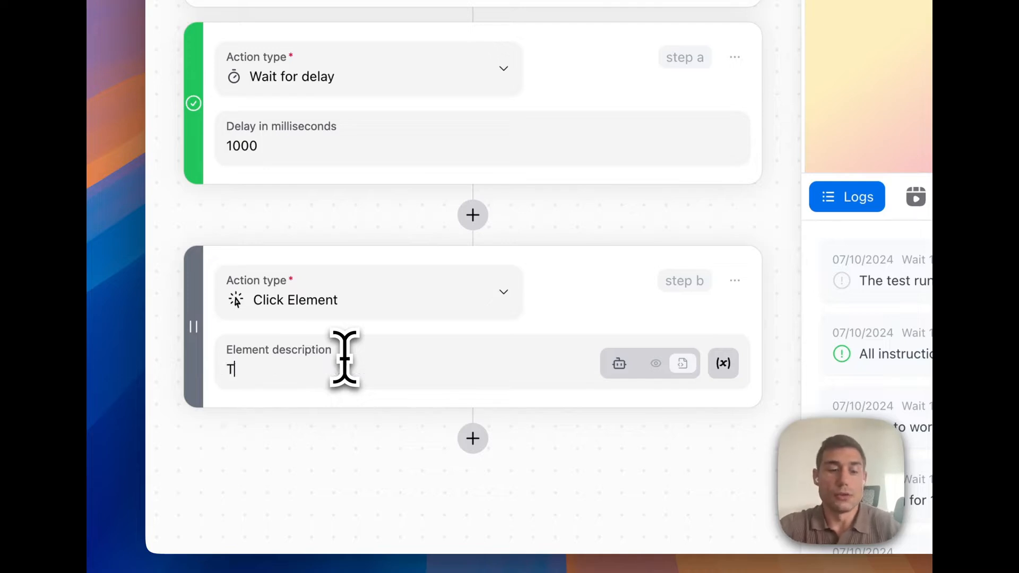
text( in button)
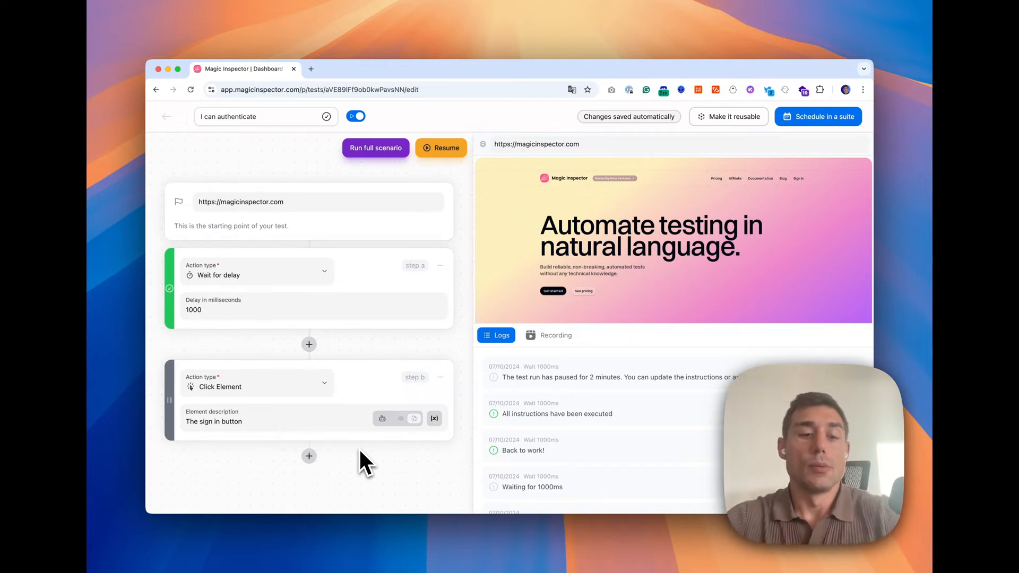
Step: Resume the test run to execute the new step, then return to edition mode
mouse_move(382, 419)
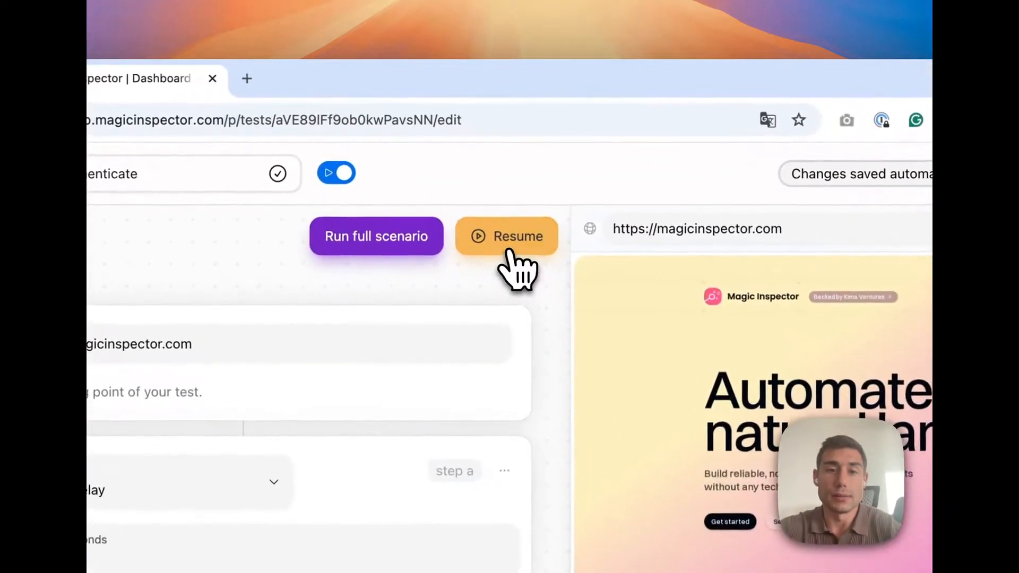
click(509, 250)
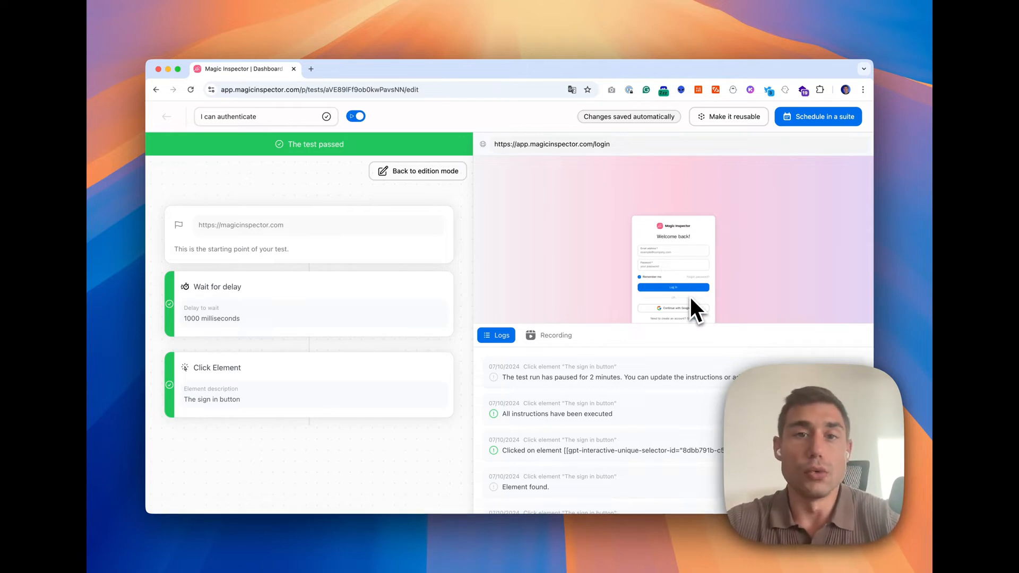
click(433, 174)
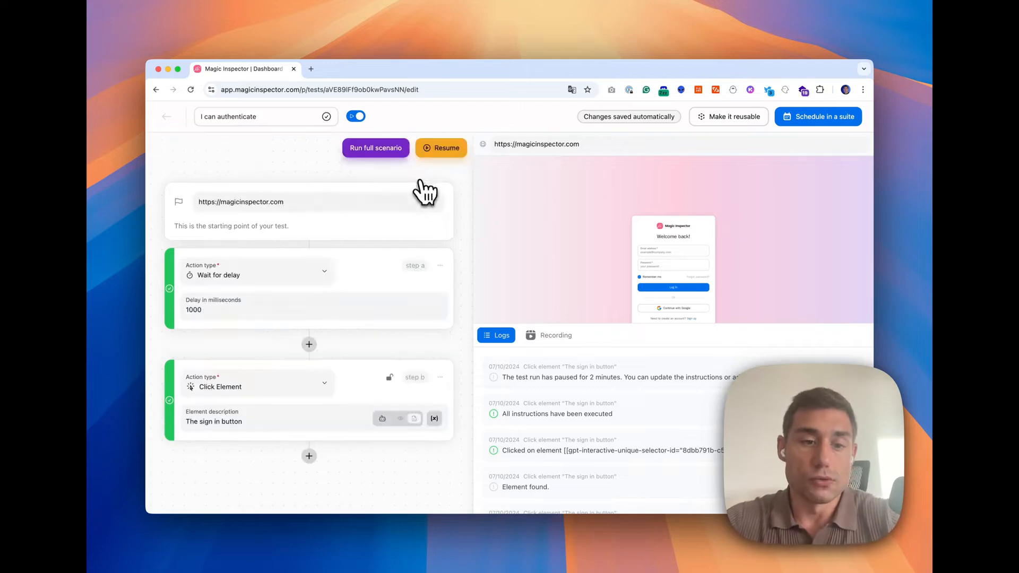
Step: Add a Fill Input step with the input description "The email input"
click(309, 455)
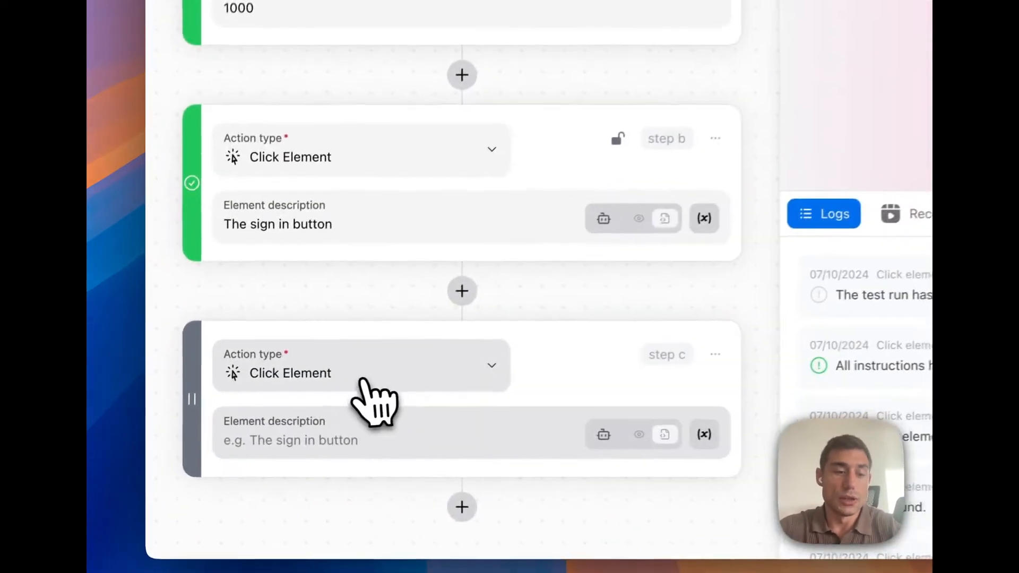
click(363, 379)
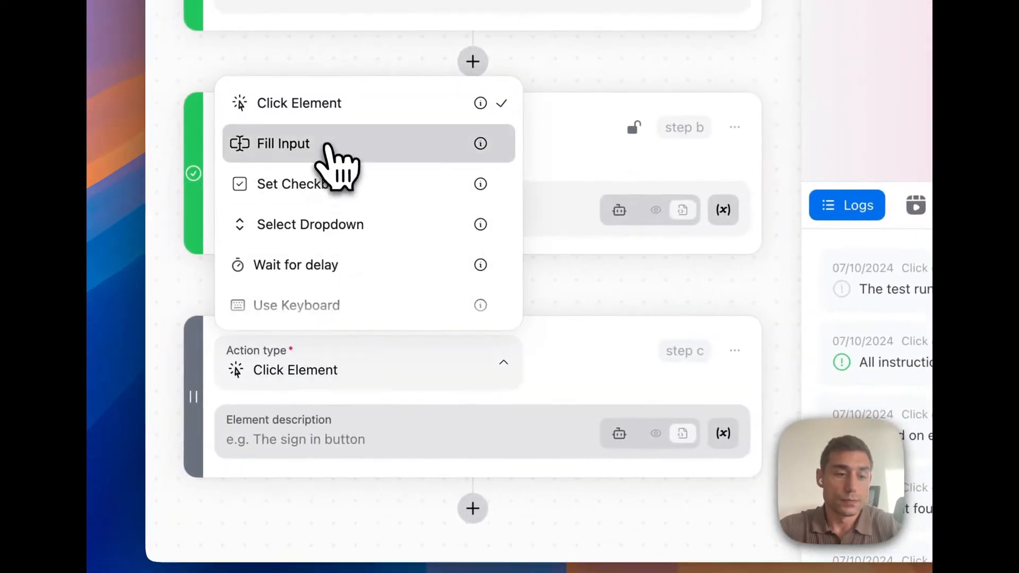
click(331, 148)
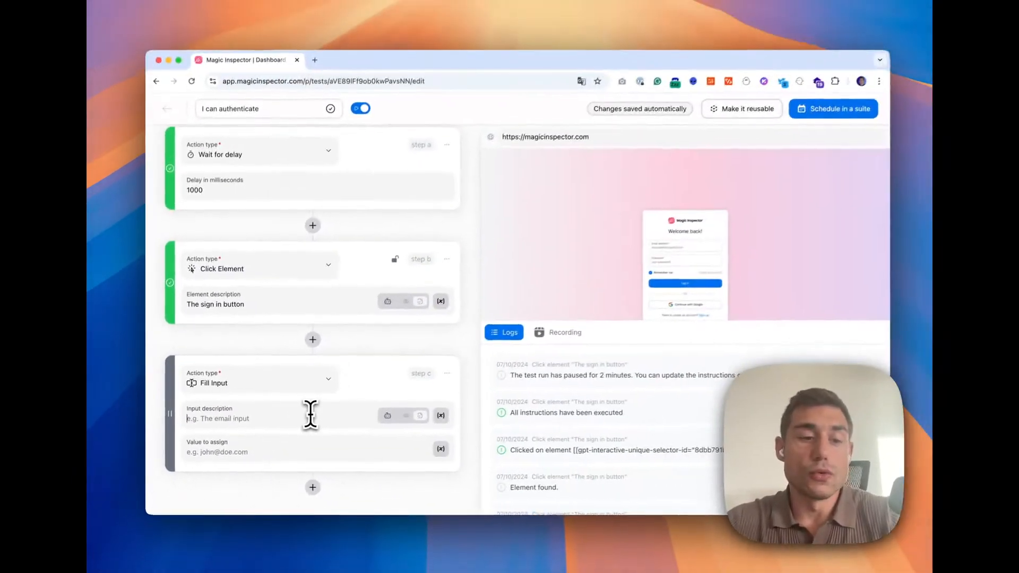
click(344, 405)
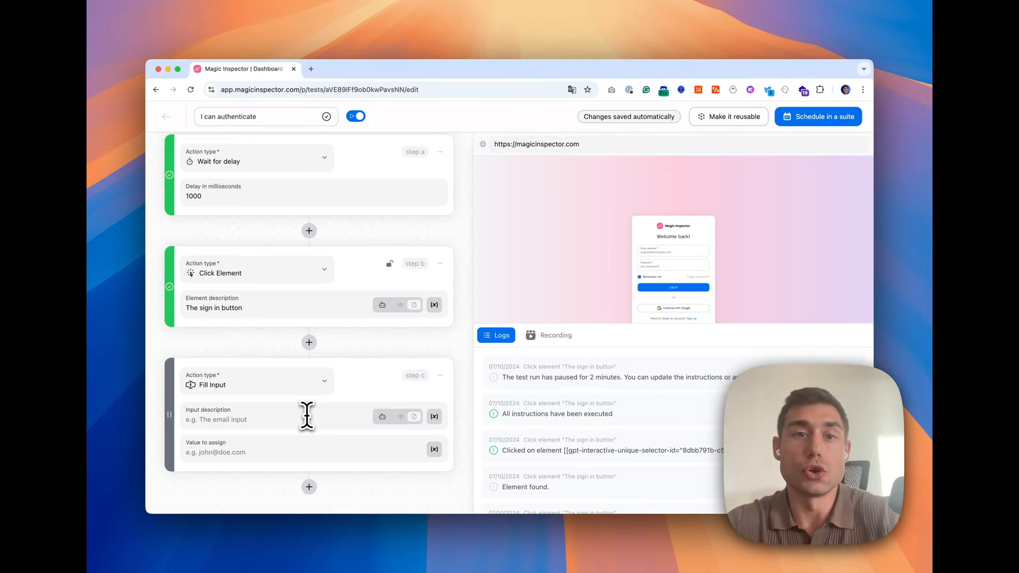
text(The email input)
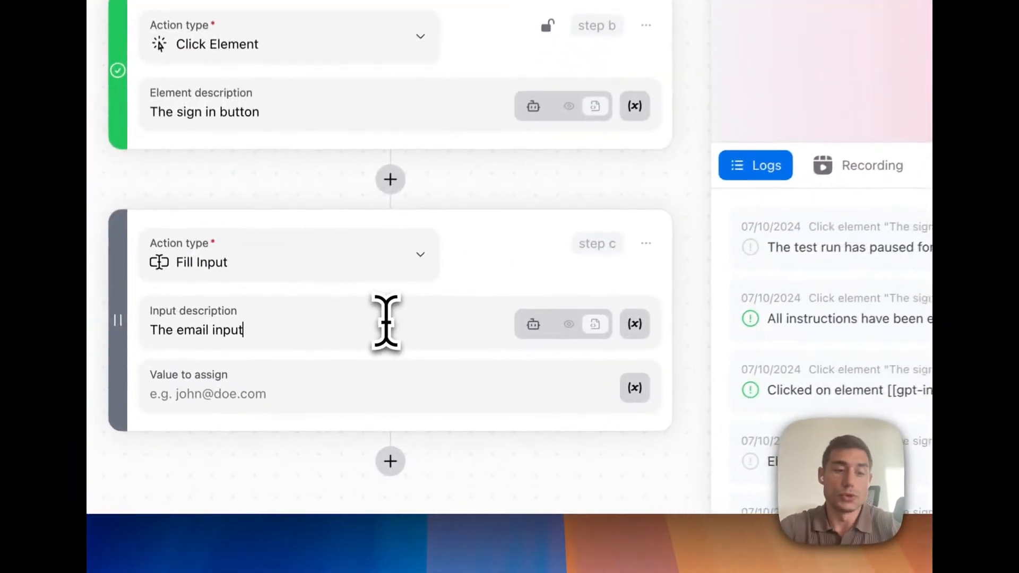
key(Tab)
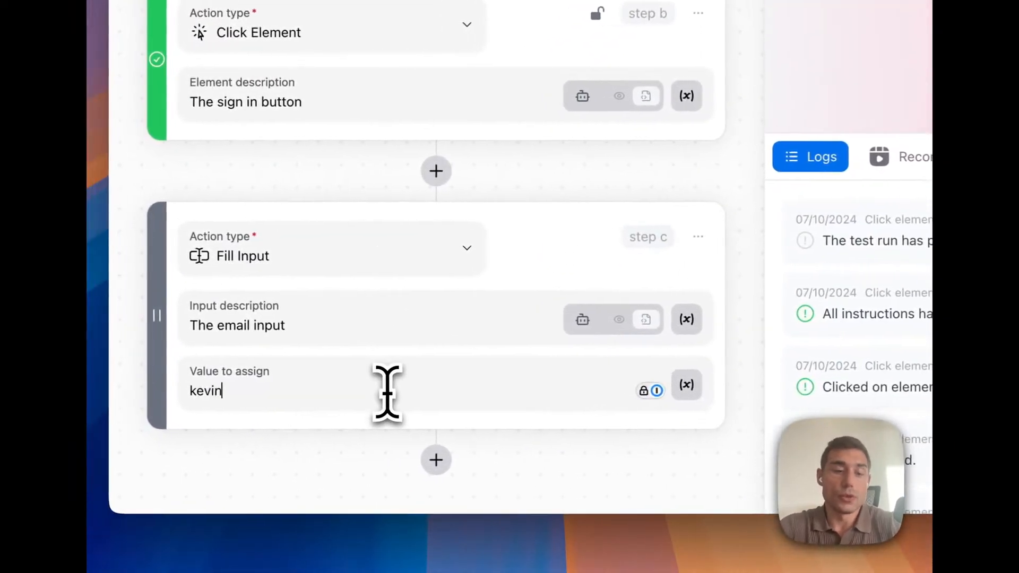
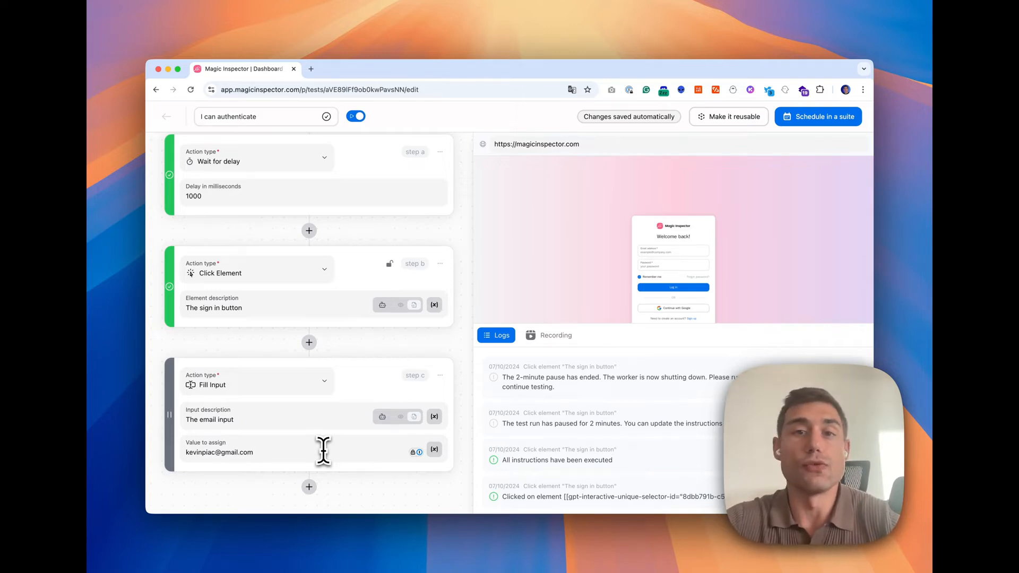
key(super+BackSpace)
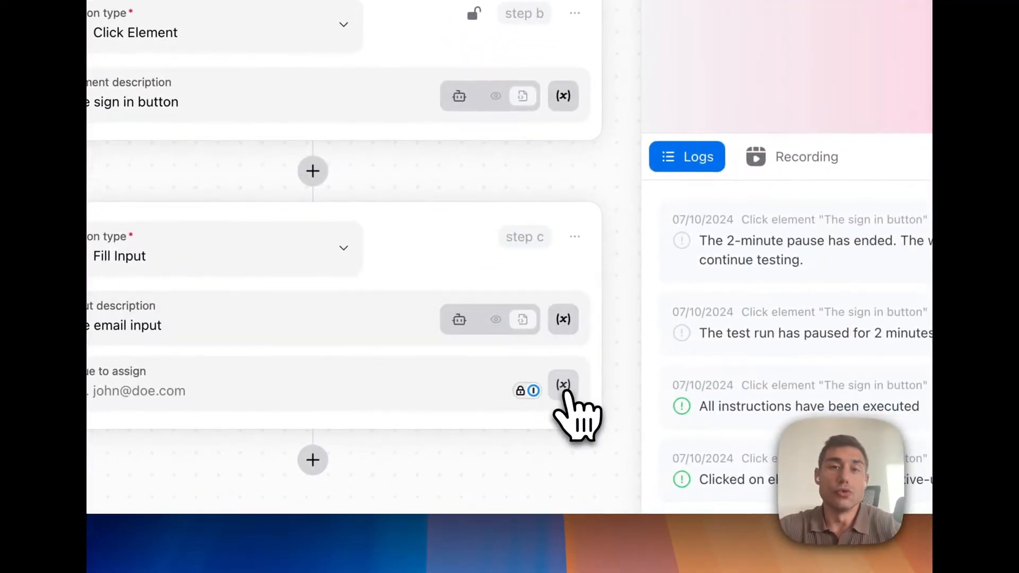
Step: Create a variable named user_email, described "The magic inspector user email", holding the user's e-mail address, and assign it to the email input
click(563, 386)
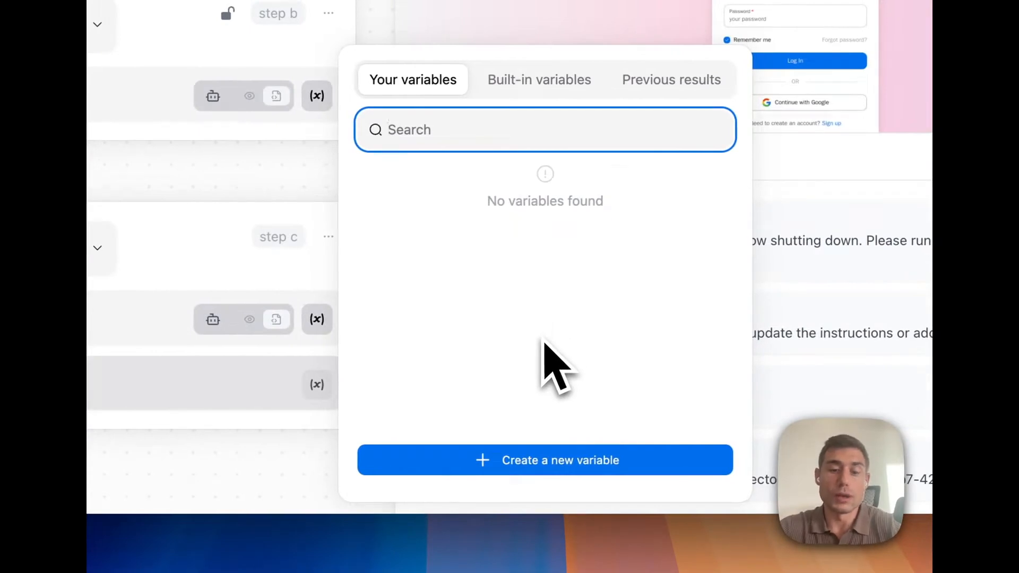
click(546, 460)
text(user_email)
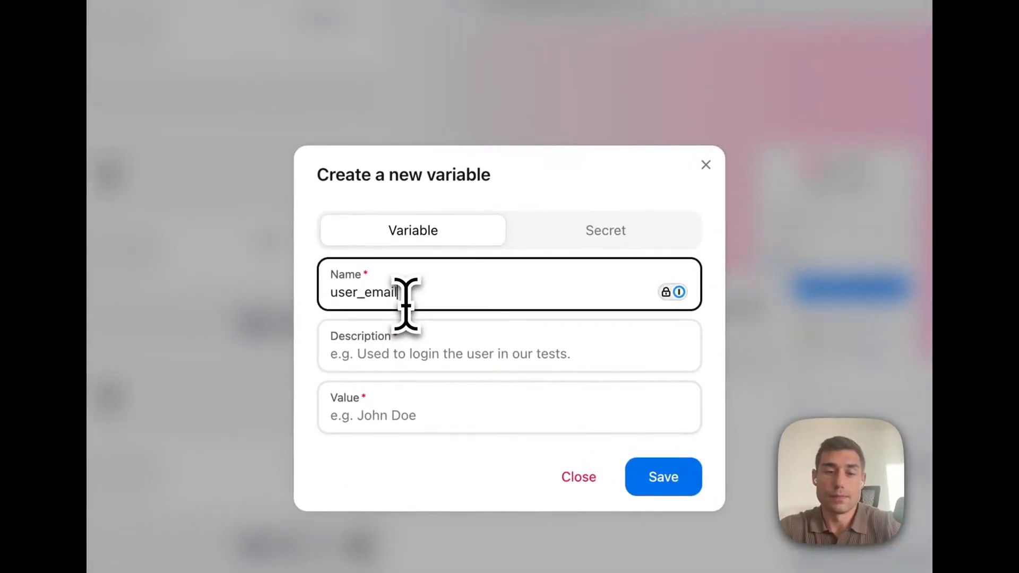
click(457, 343)
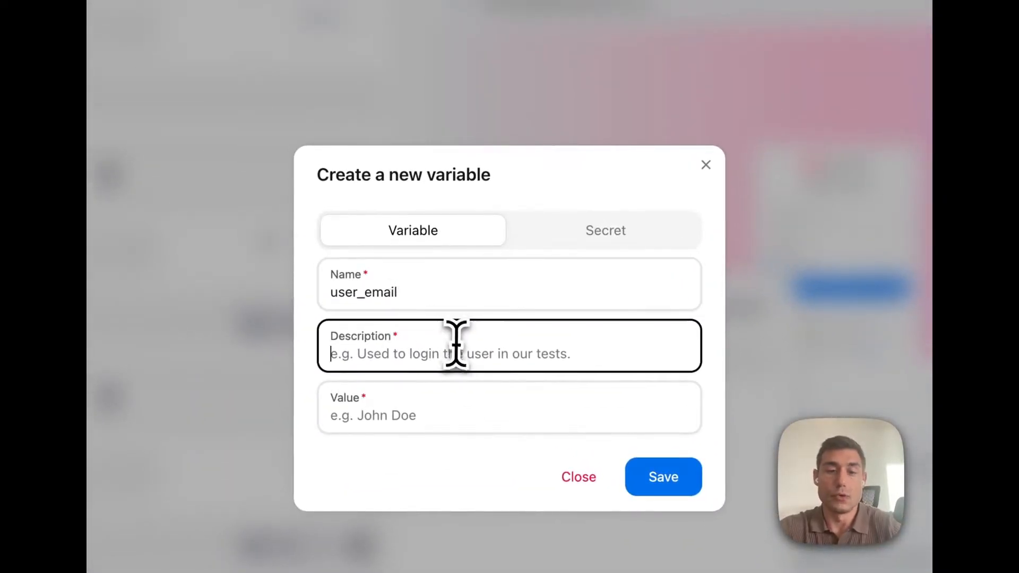
text(The mag)
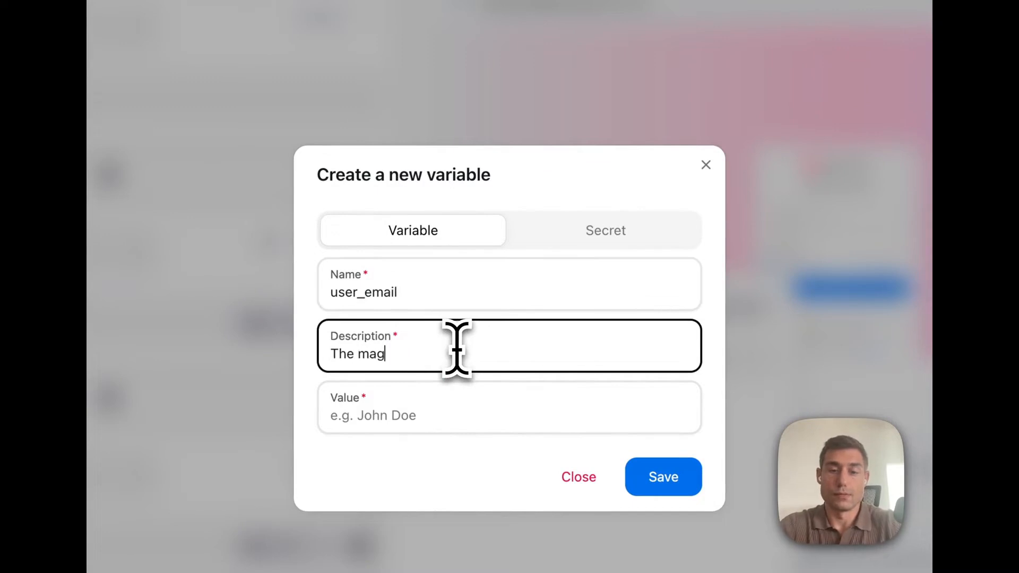
text(ic inspector user email)
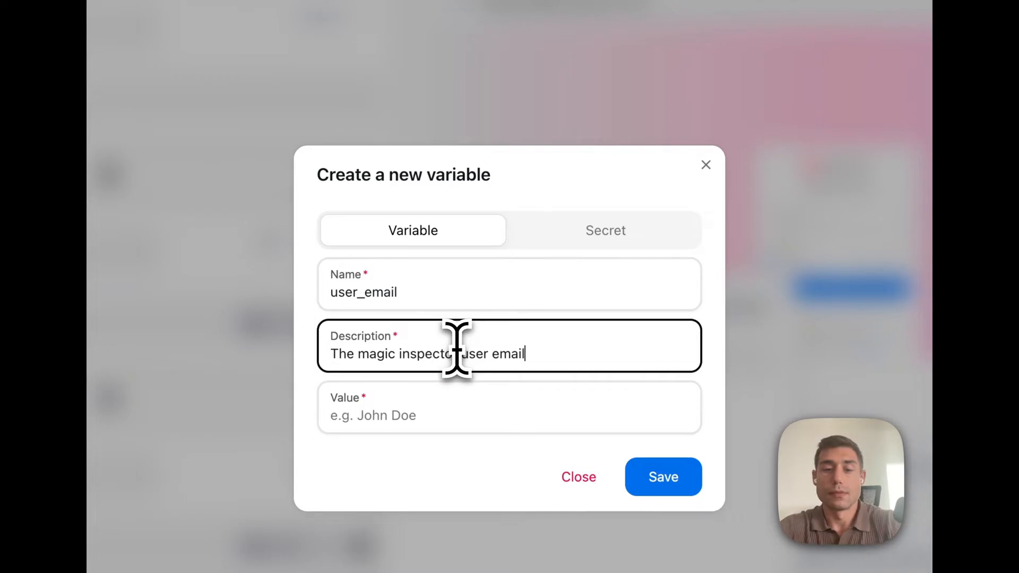
key(Tab)
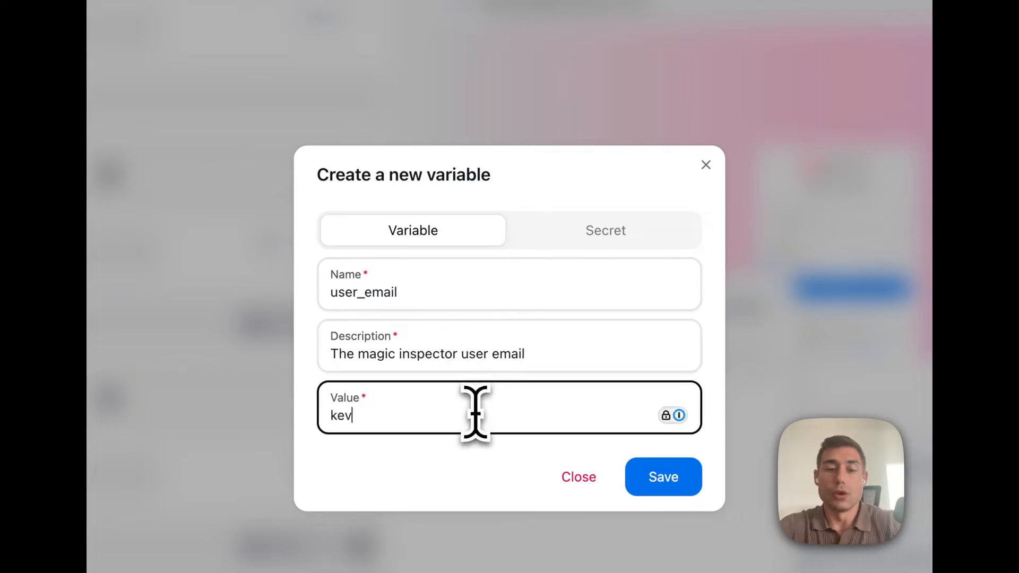
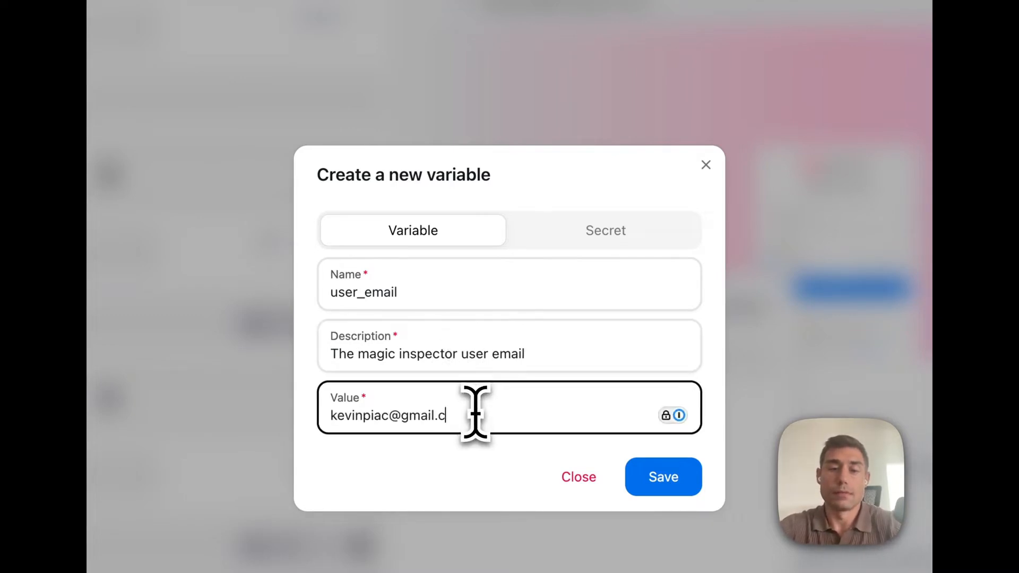
click(656, 474)
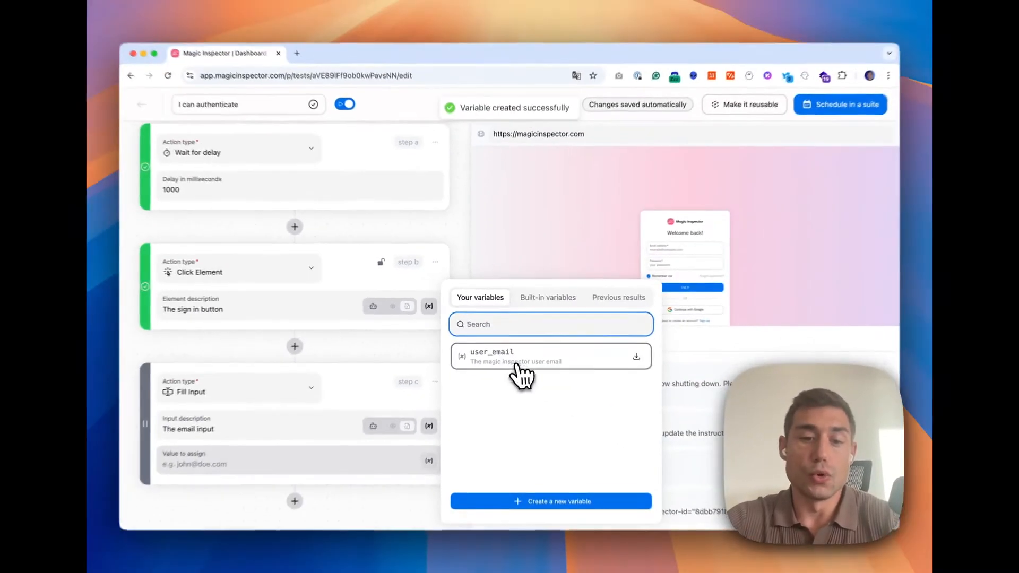
click(499, 413)
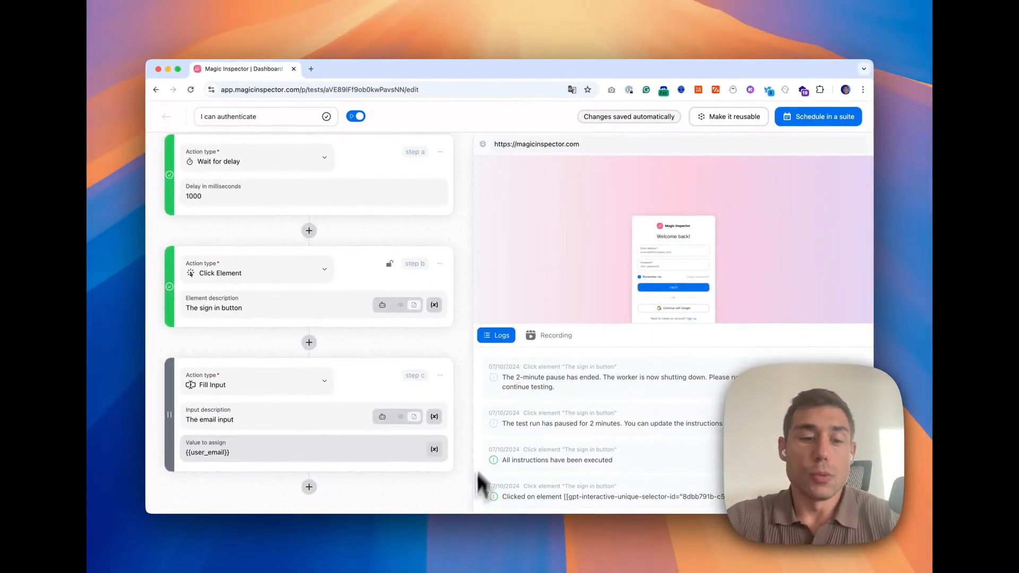
Step: Create a secret variable named user_password, described "The magic inspector user password", holding the account password
click(435, 450)
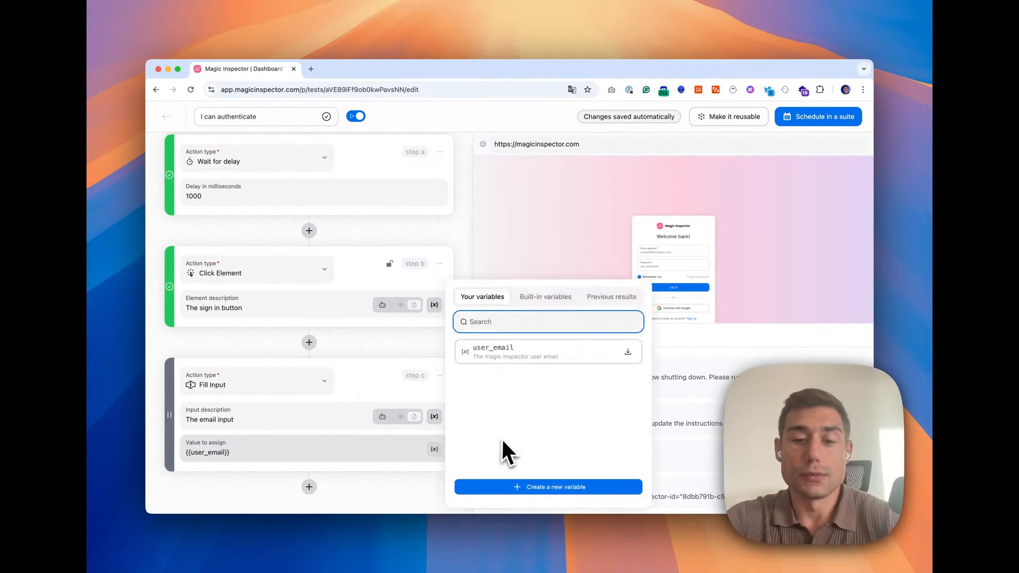
click(539, 488)
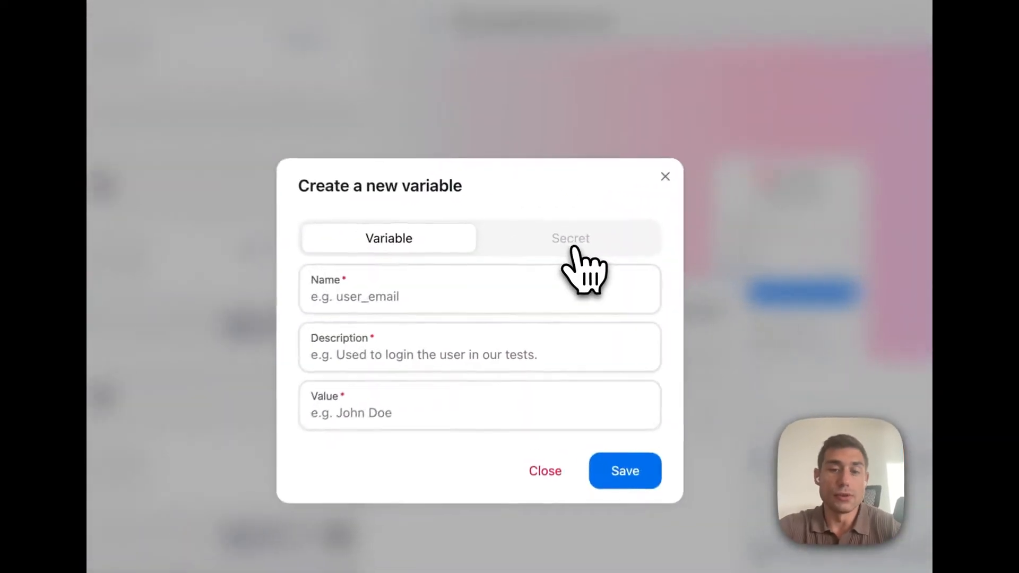
click(559, 261)
click(444, 332)
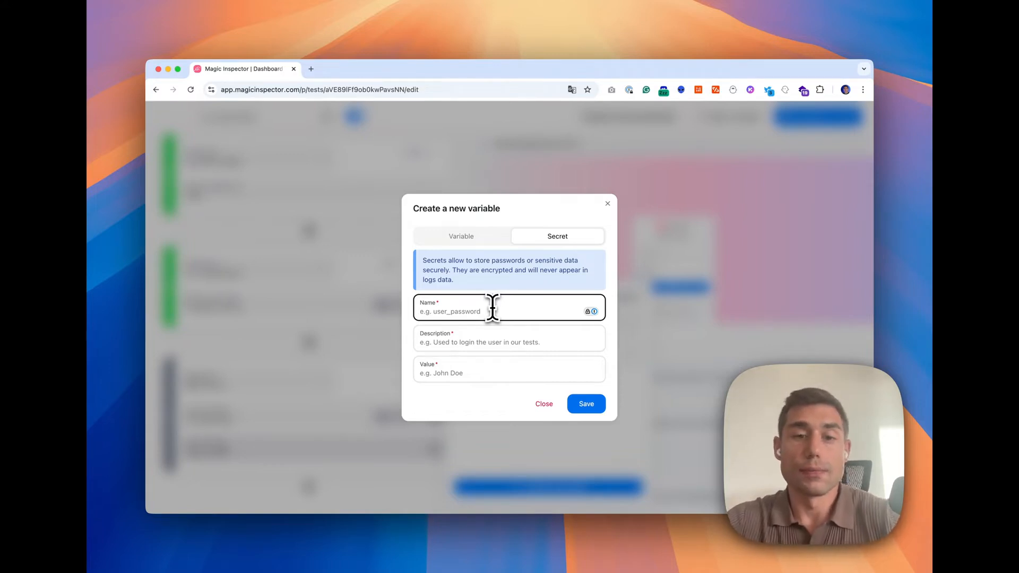
text(user_password)
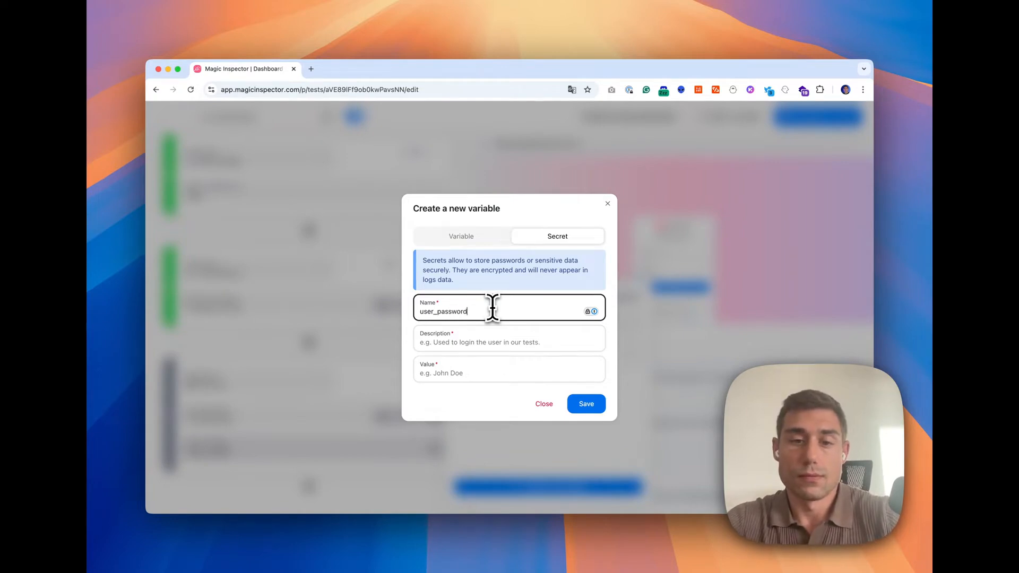
click(490, 337)
text(The magic inspector user password)
key(Tab)
text(••••••••••)
click(589, 404)
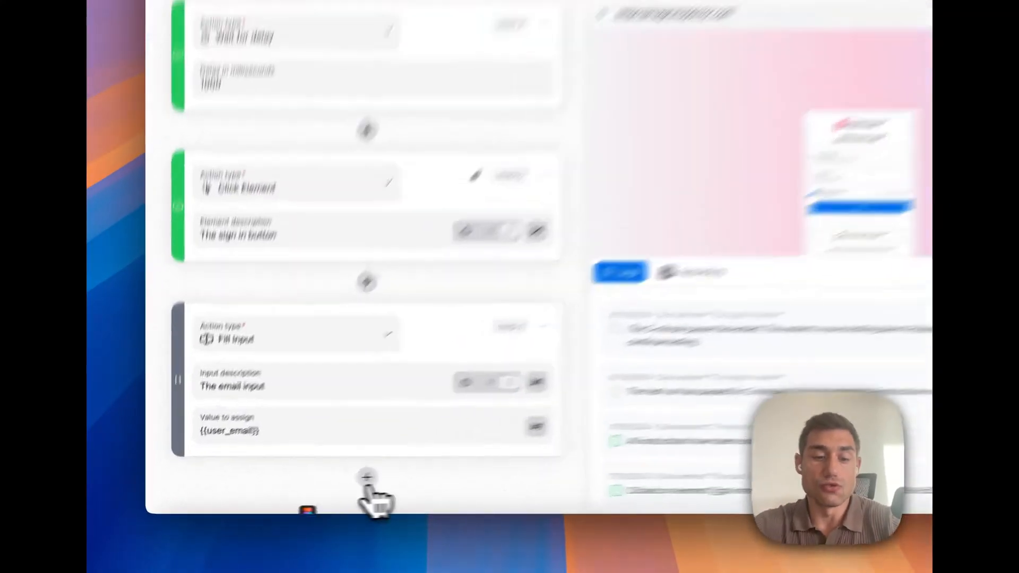
Step: Add a Fill Input step with the input description "The password input"
click(309, 487)
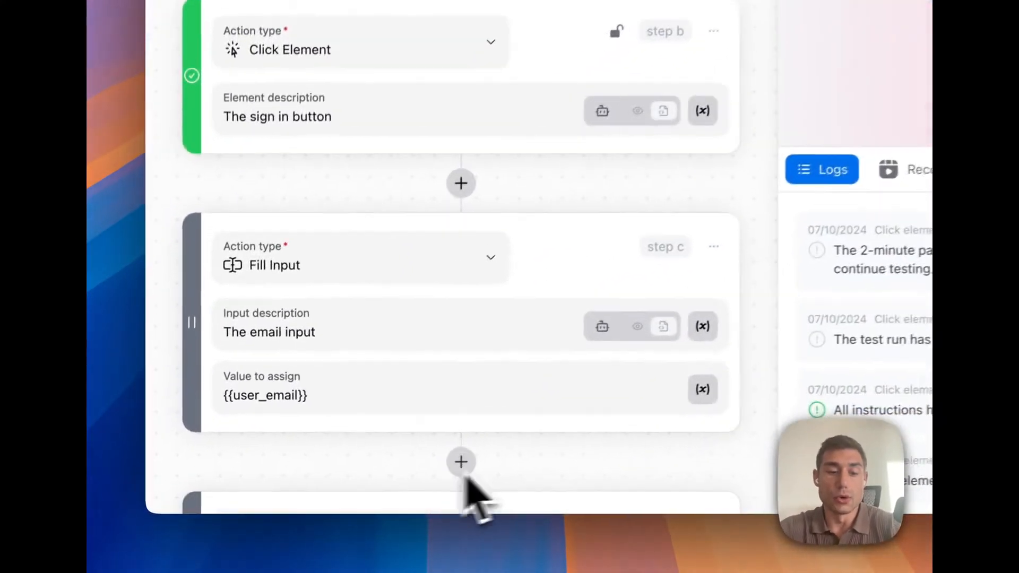
scroll(605, 429, down, 1)
click(385, 337)
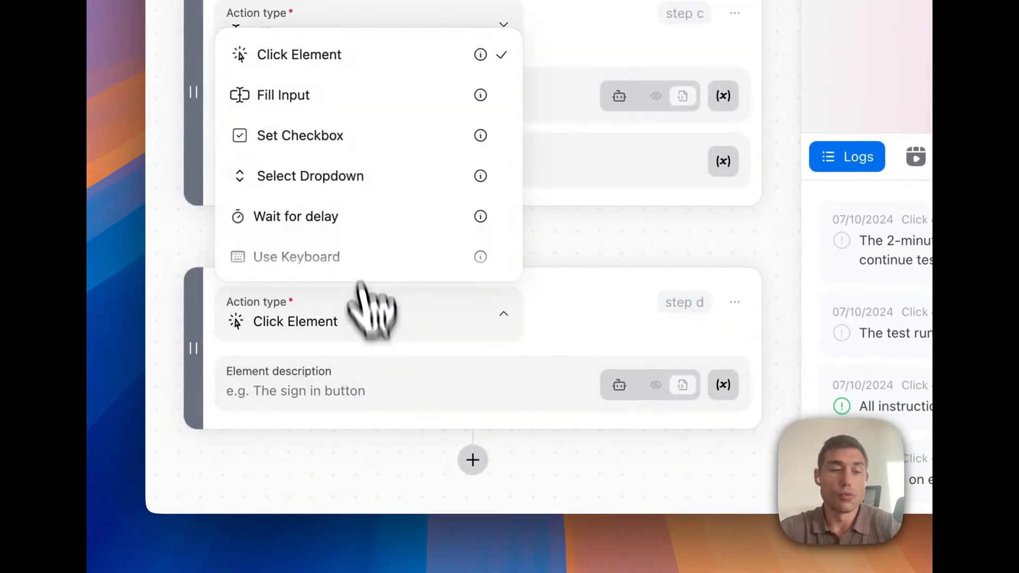
click(346, 146)
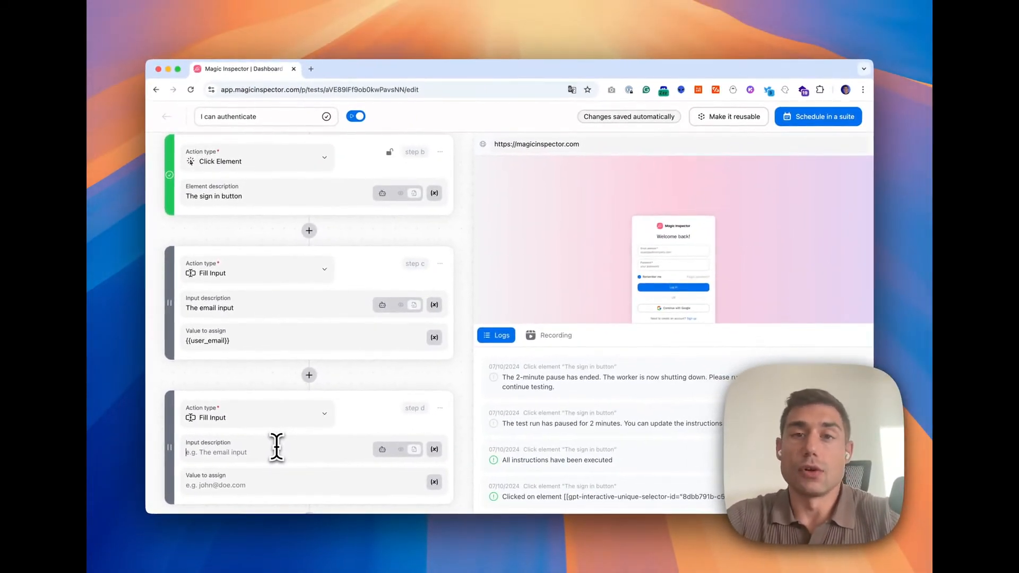
click(277, 448)
text(The password input)
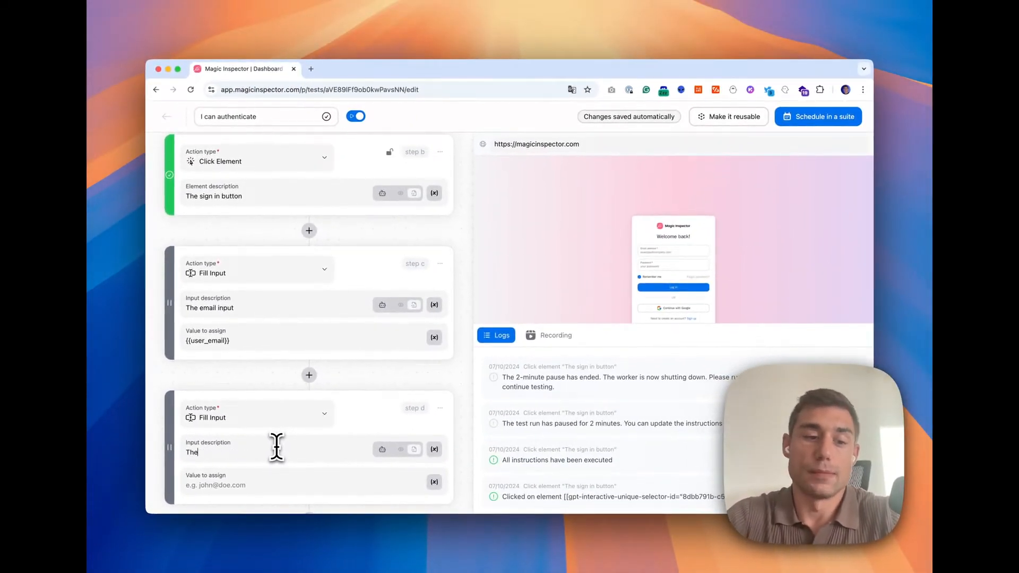
Step: Assign the user_password variable as the password step's value
click(310, 484)
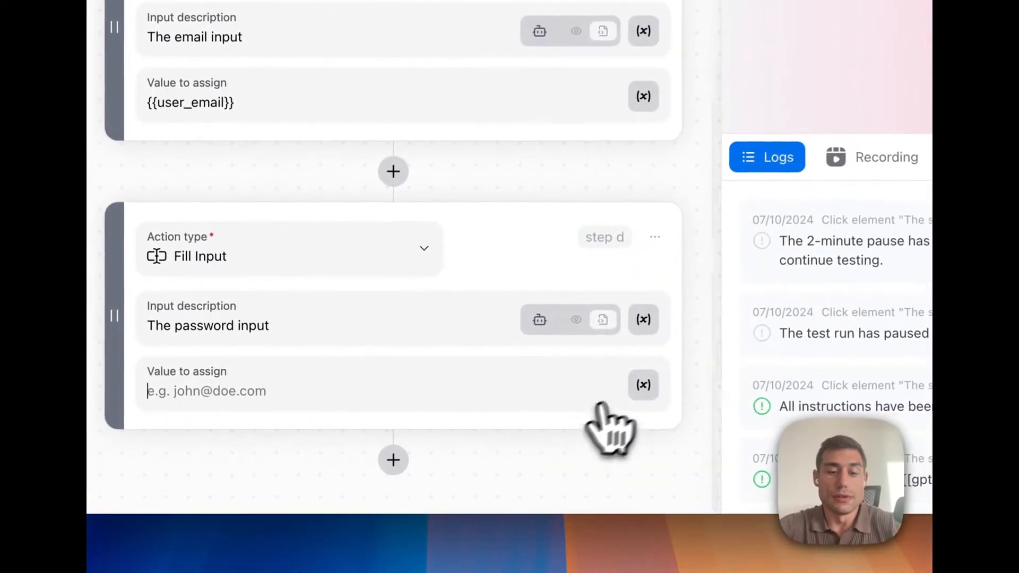
click(642, 384)
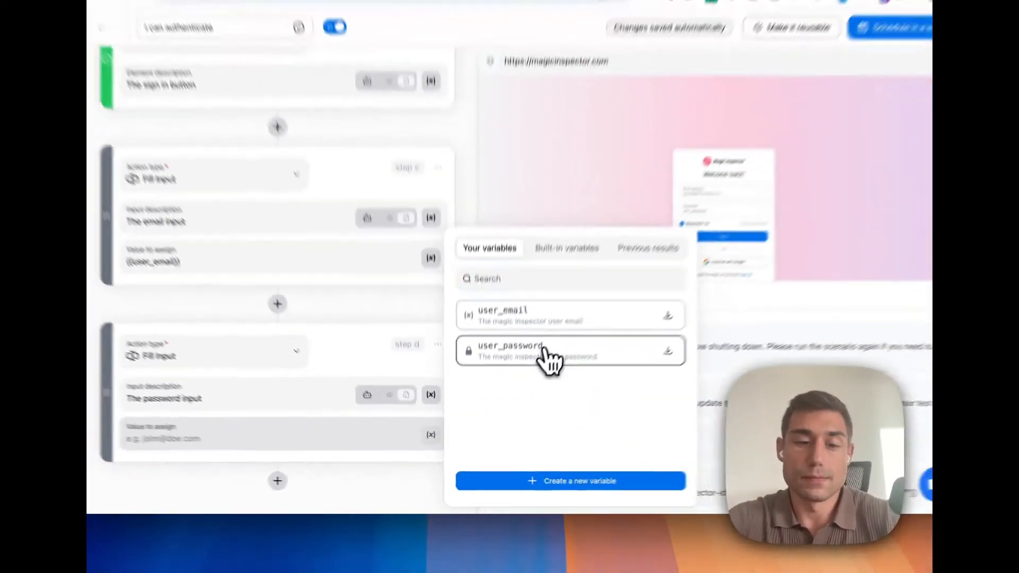
click(545, 351)
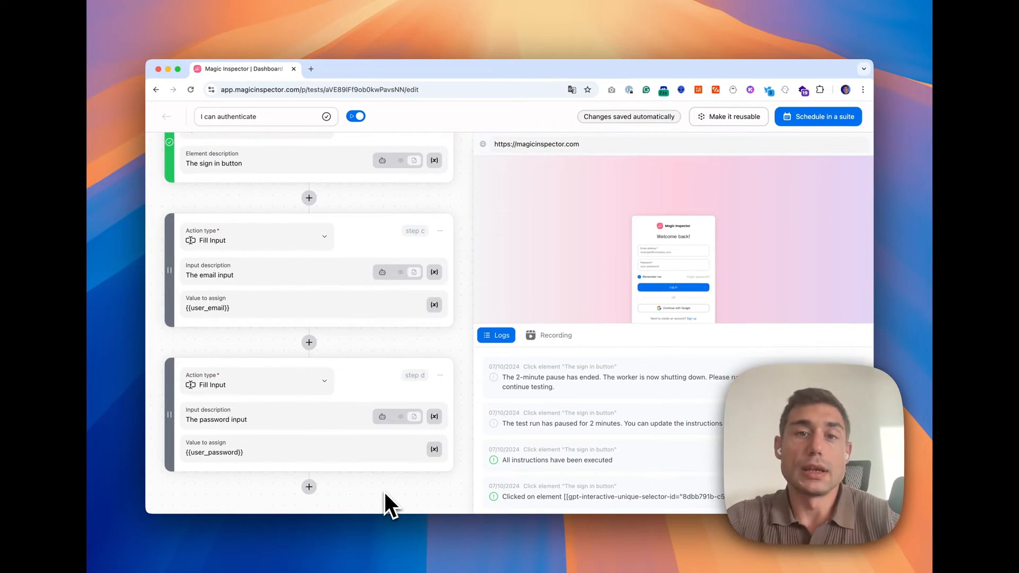
Step: Add a Click Element step with the element description "The log in button"
click(309, 486)
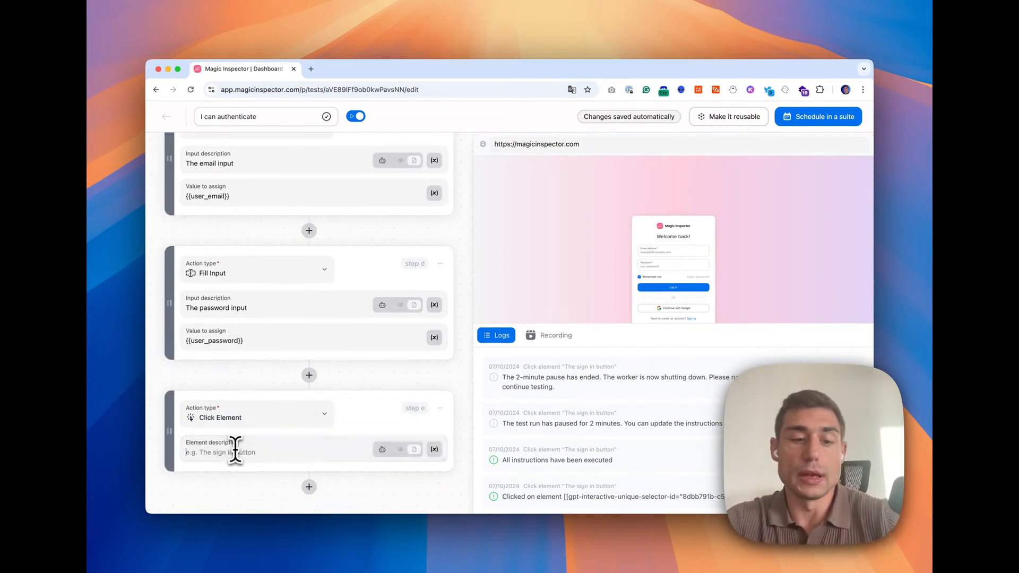
click(235, 451)
text(The log in button)
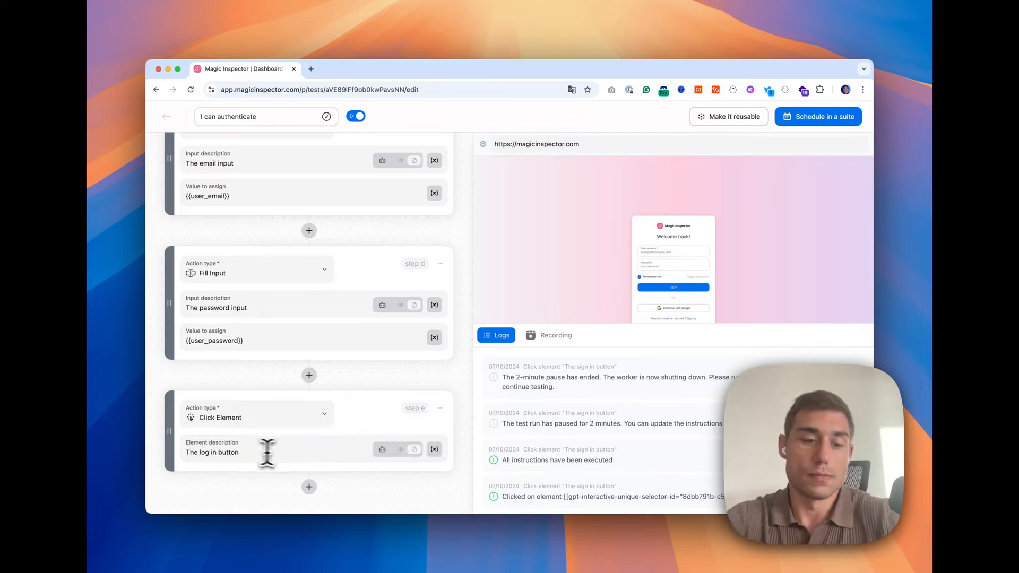
Step: Resume the test run to execute the new steps, then return to edition mode
scroll(340, 487, up, 7)
click(435, 150)
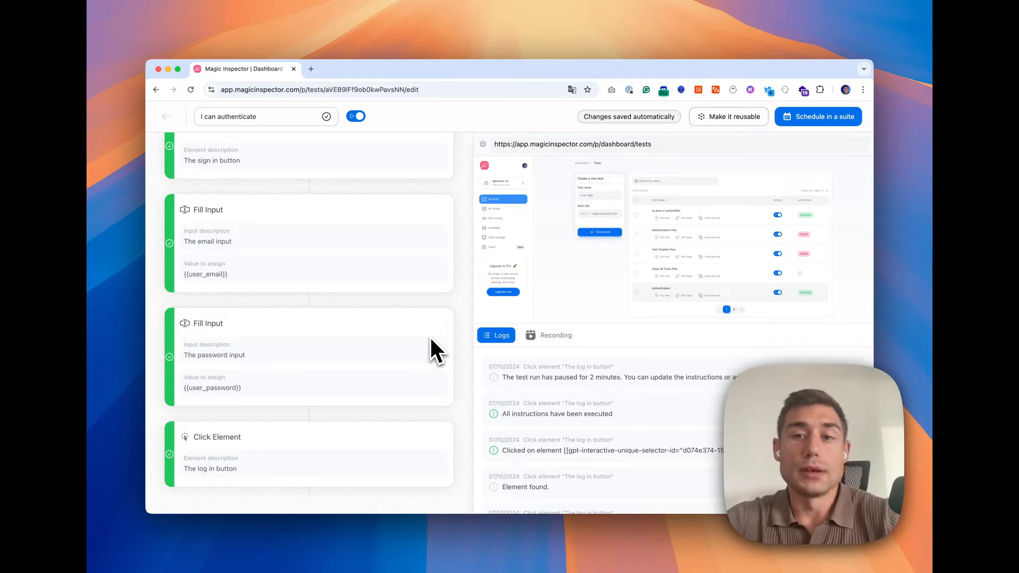
scroll(431, 340, up, 5)
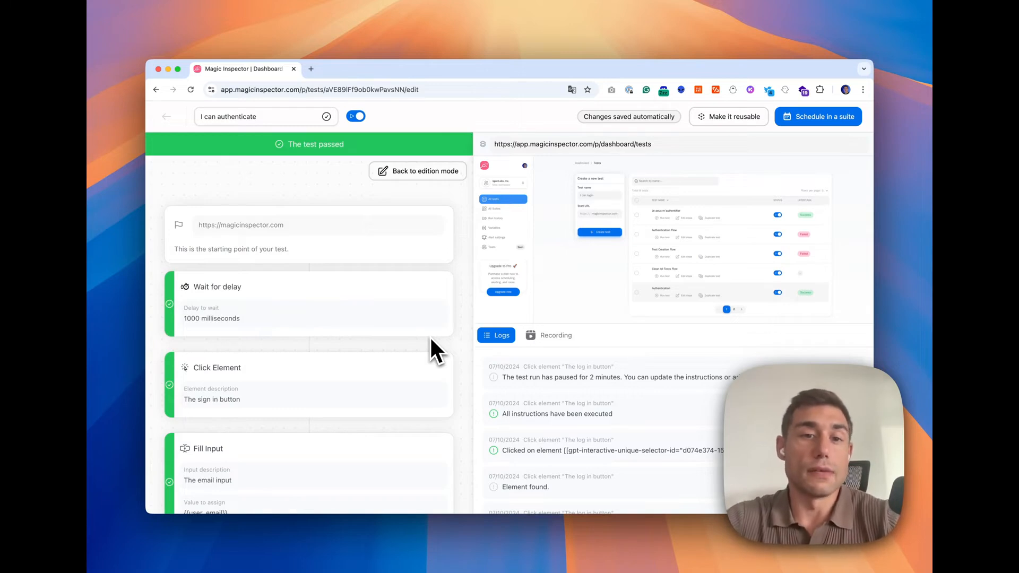
click(417, 174)
Step: Add an AI Visual Assertion step described "I am on my dashboard and I can see a list of tests"
scroll(422, 307, down, 2)
scroll(422, 308, down, 5)
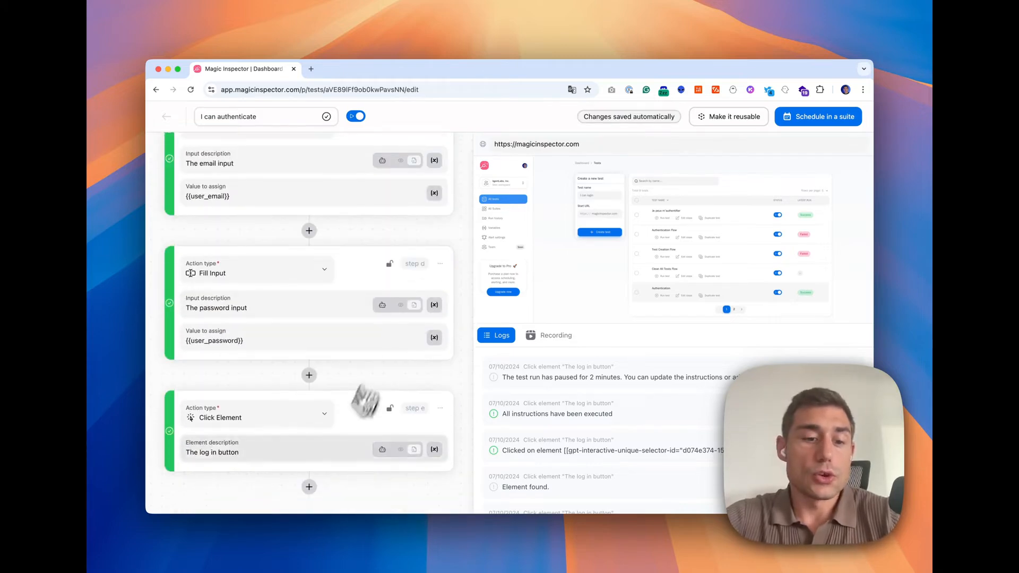
scroll(368, 490, down, 2)
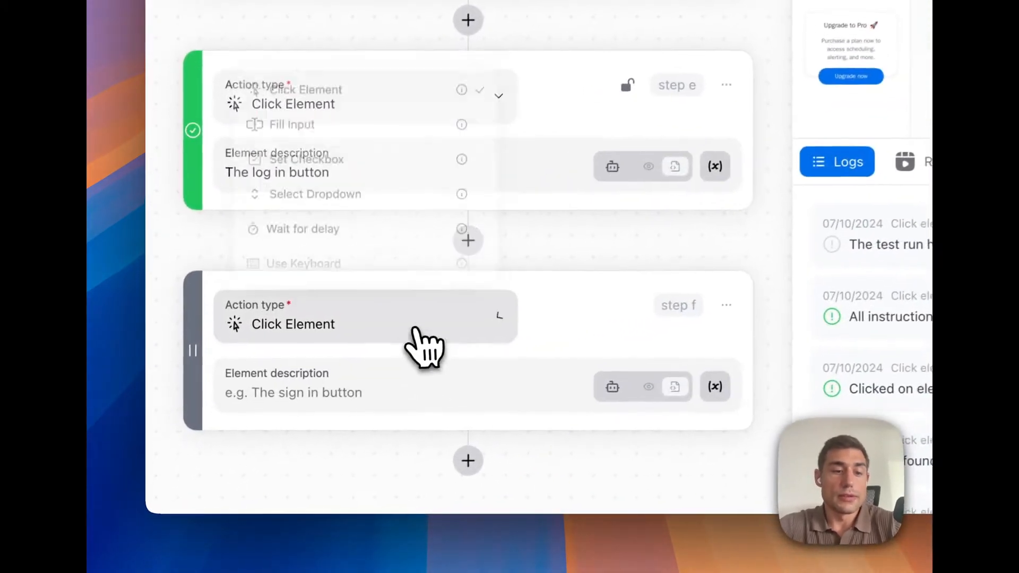
click(285, 420)
scroll(277, 350, down, 3)
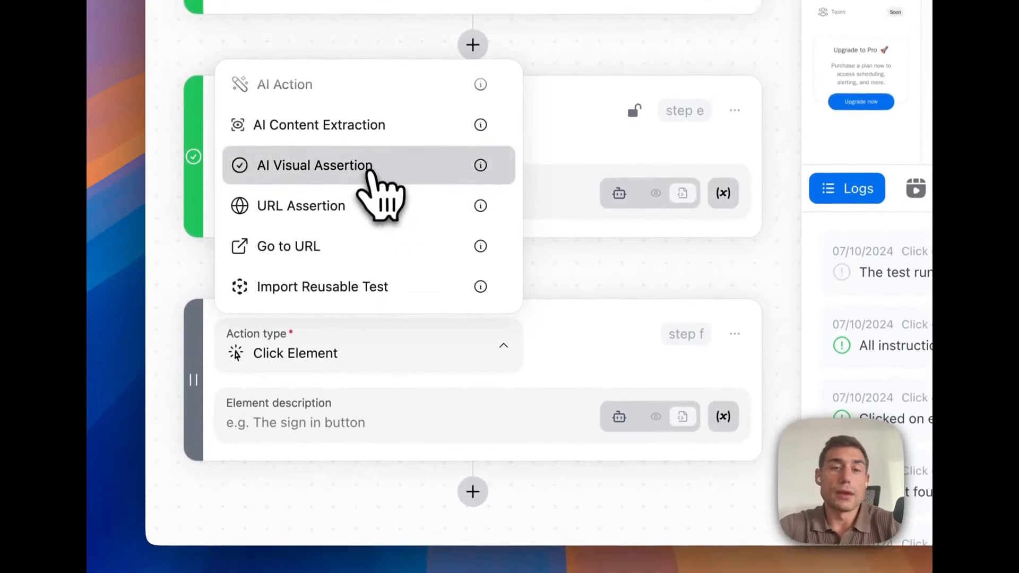
click(367, 173)
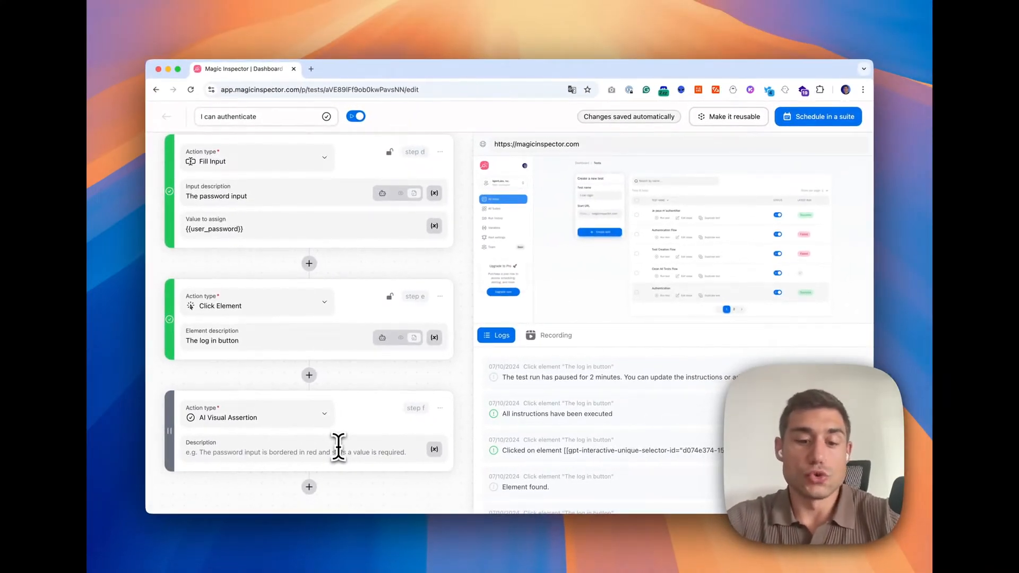
click(338, 448)
text(I am on)
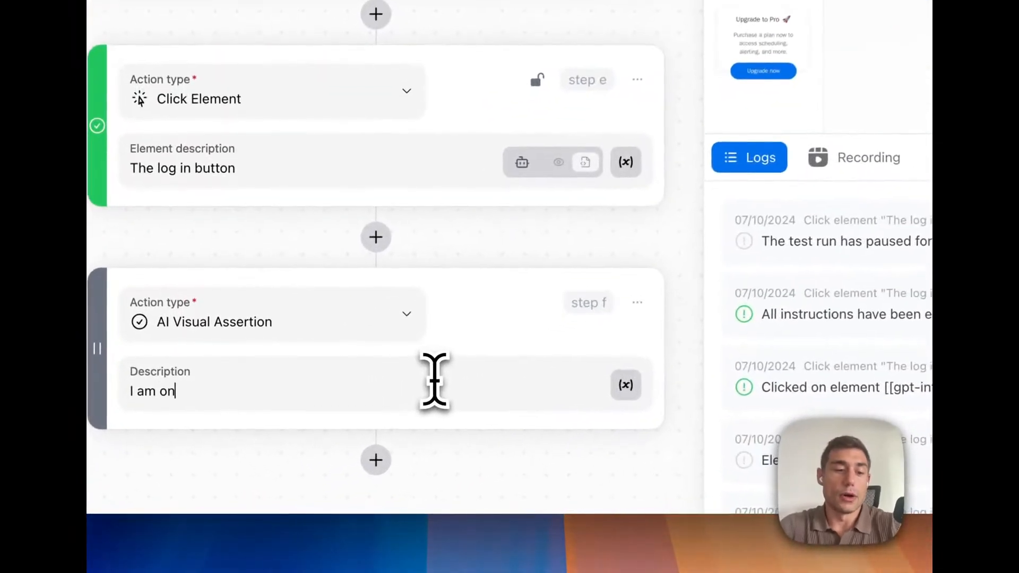
text( my dashboard and I can)
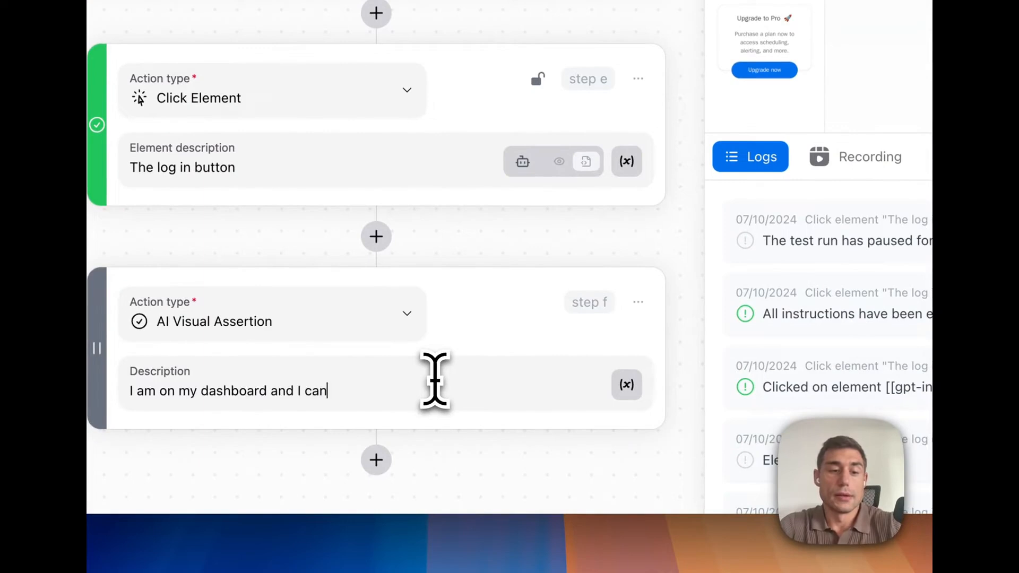
text( see a list of t)
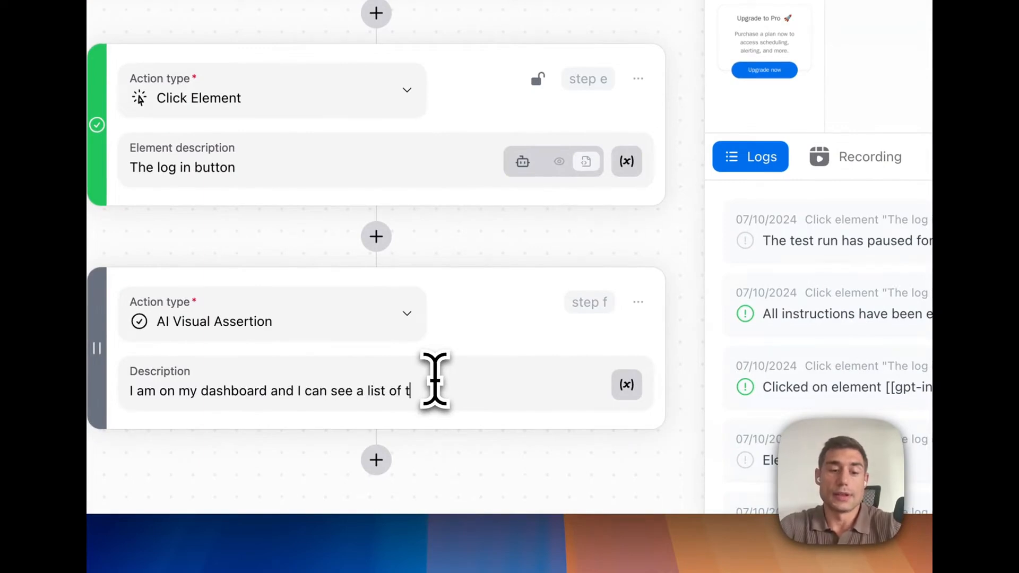
text(ests)
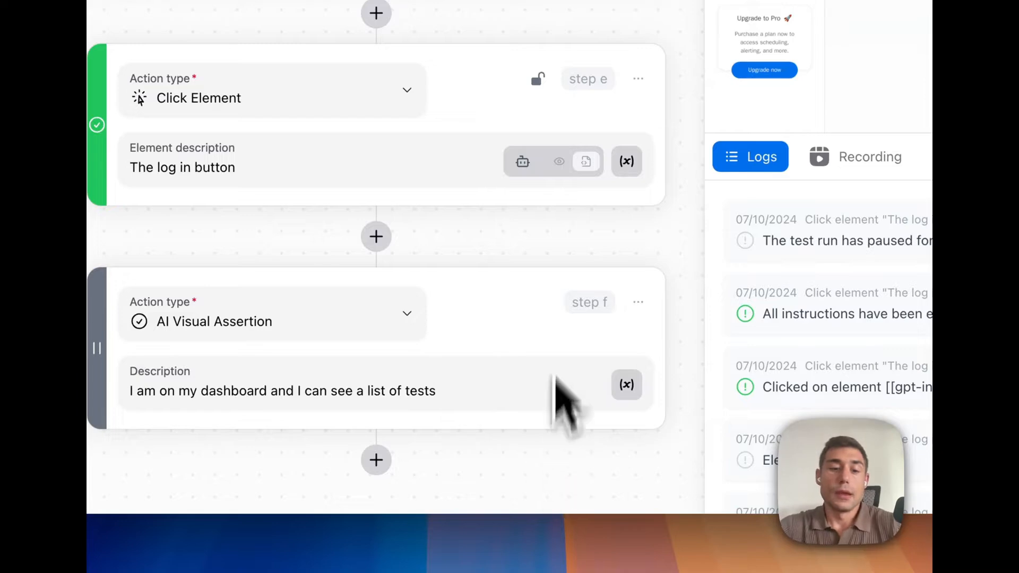
Step: Resume the run to execute the assertion, then make the test reusable
scroll(558, 265, up, 10)
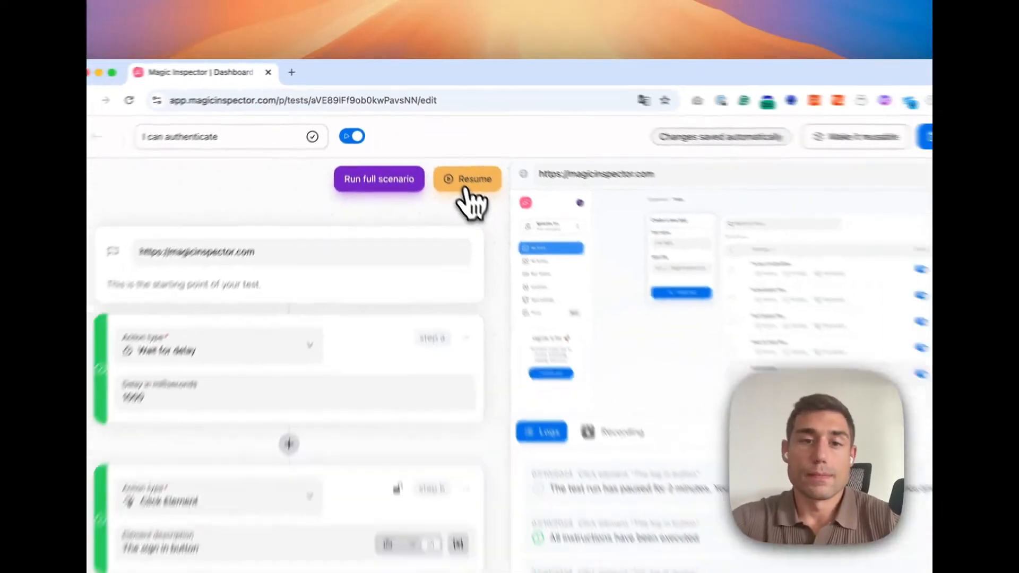
click(510, 248)
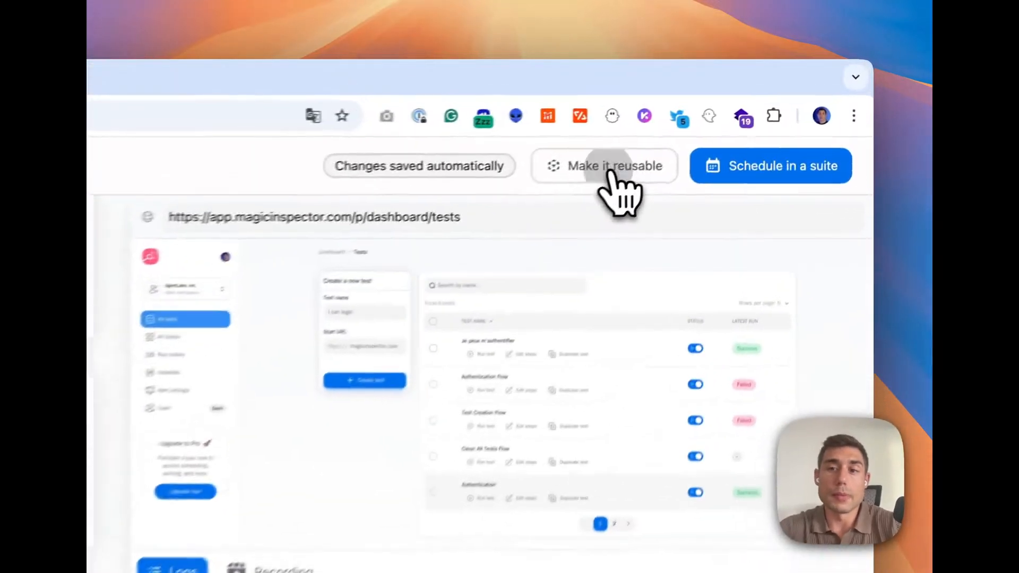
click(732, 119)
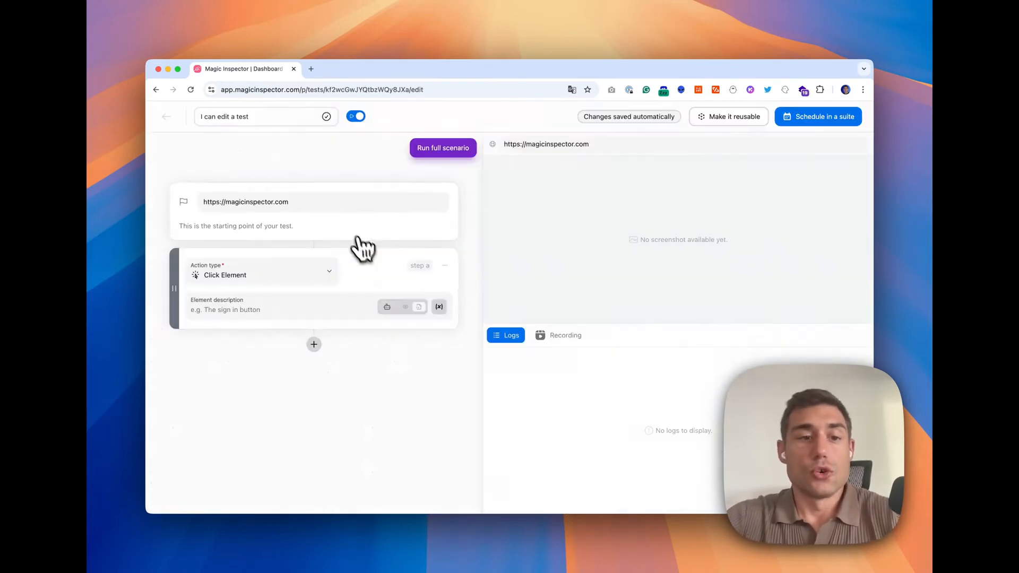
Step: Create a new test "I can edit a test" whose first step imports the reusable test "I can authenticate"
click(316, 280)
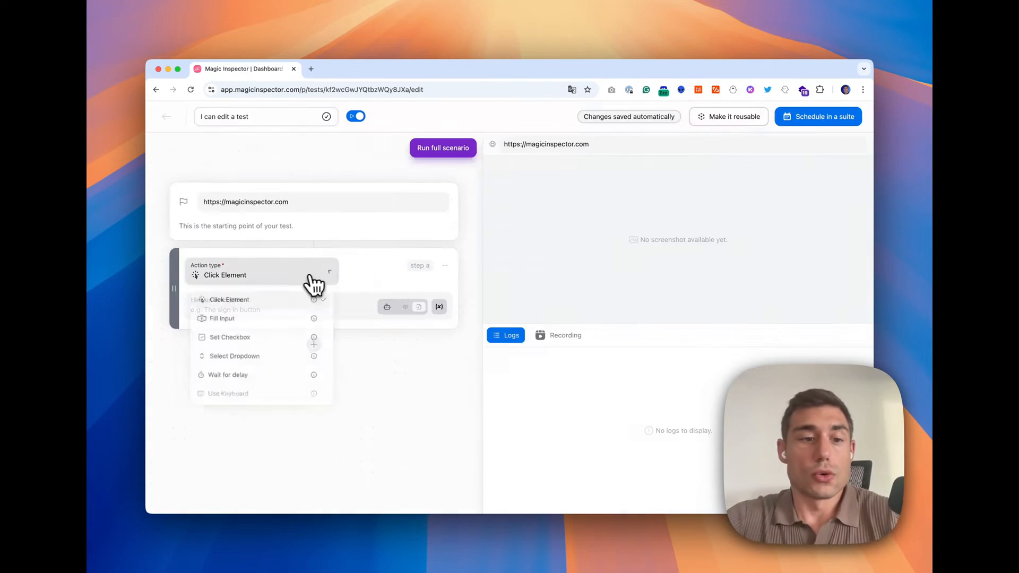
scroll(287, 351, down, 5)
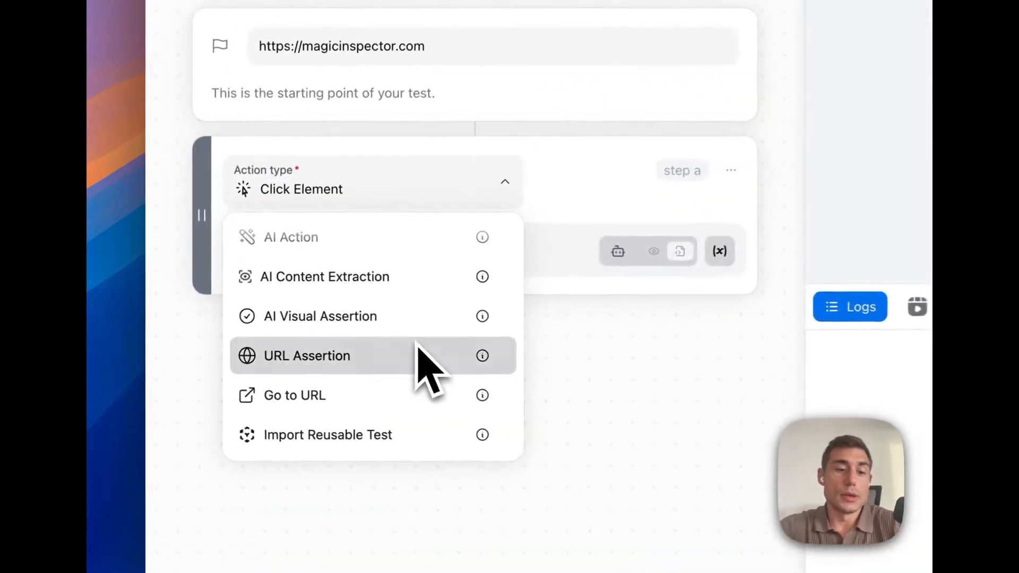
click(382, 438)
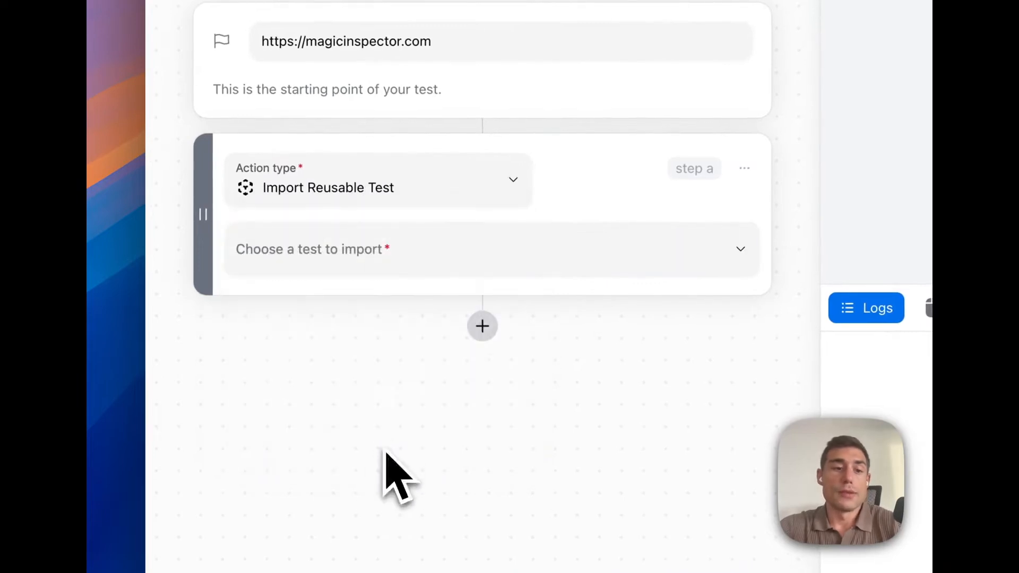
click(421, 267)
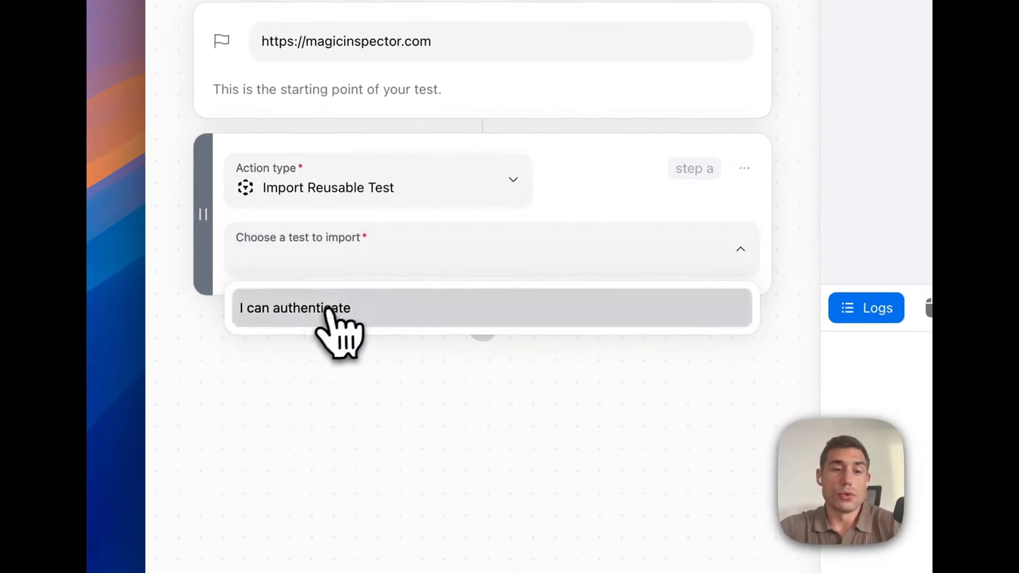
click(330, 314)
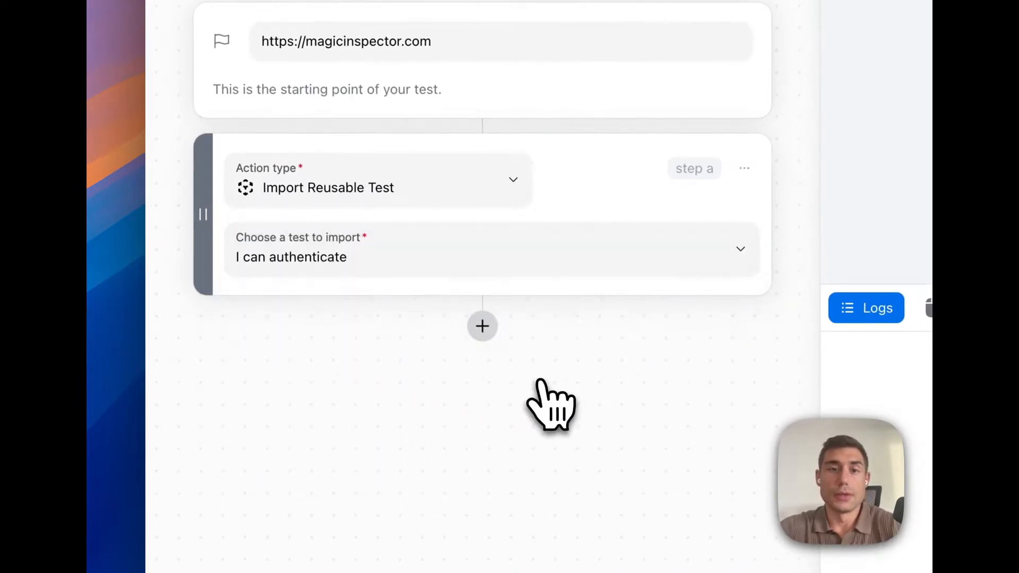
Step: Run the full scenario of the new test, then return to edition mode
click(540, 201)
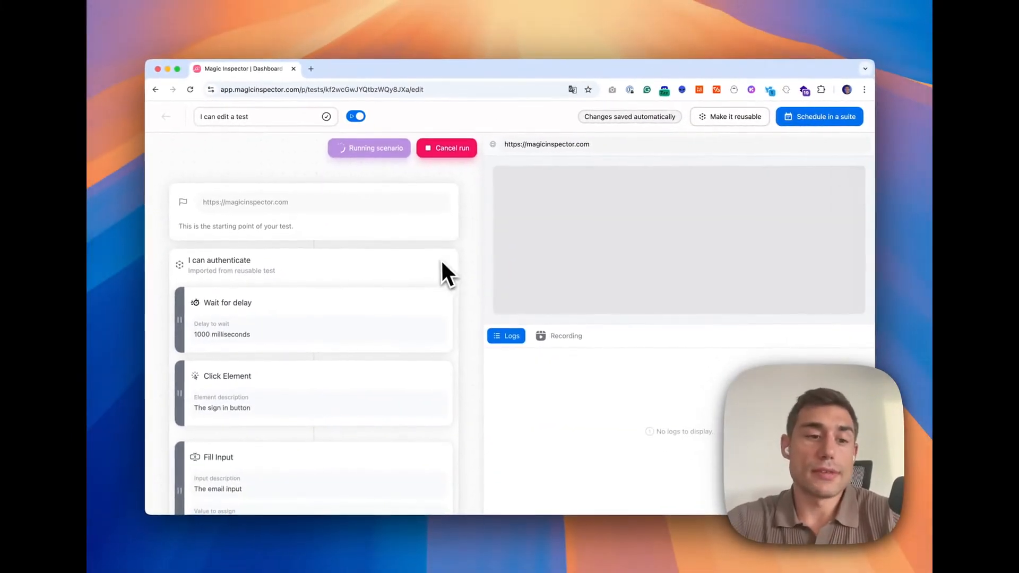
scroll(441, 263, down, 3)
scroll(440, 265, down, 5)
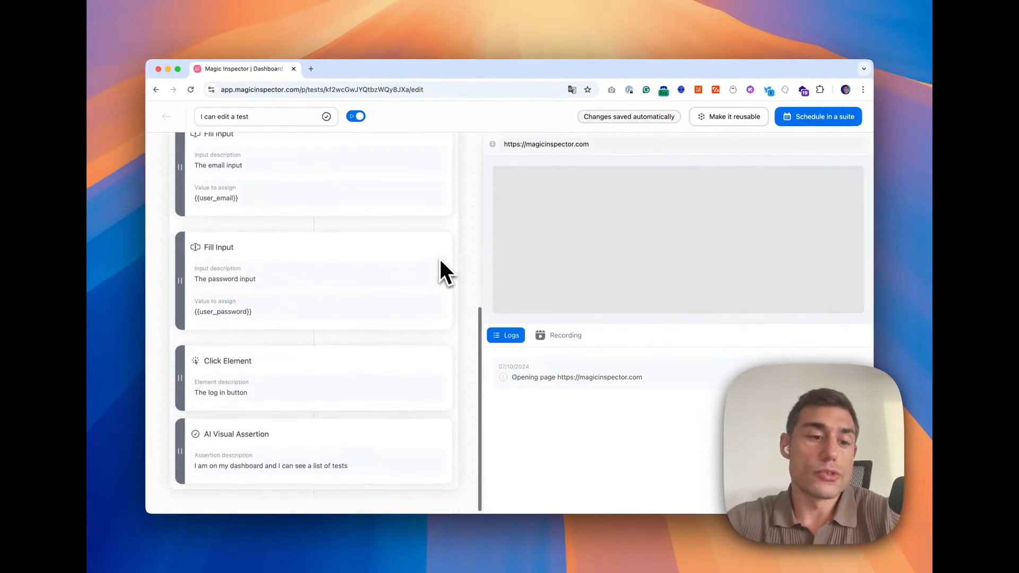
scroll(440, 265, up, 6)
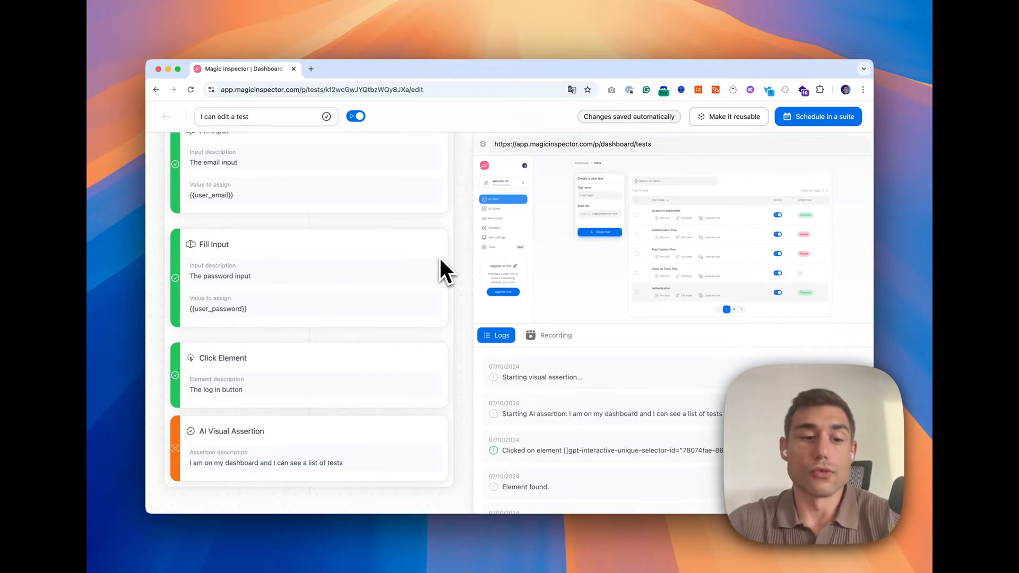
click(424, 174)
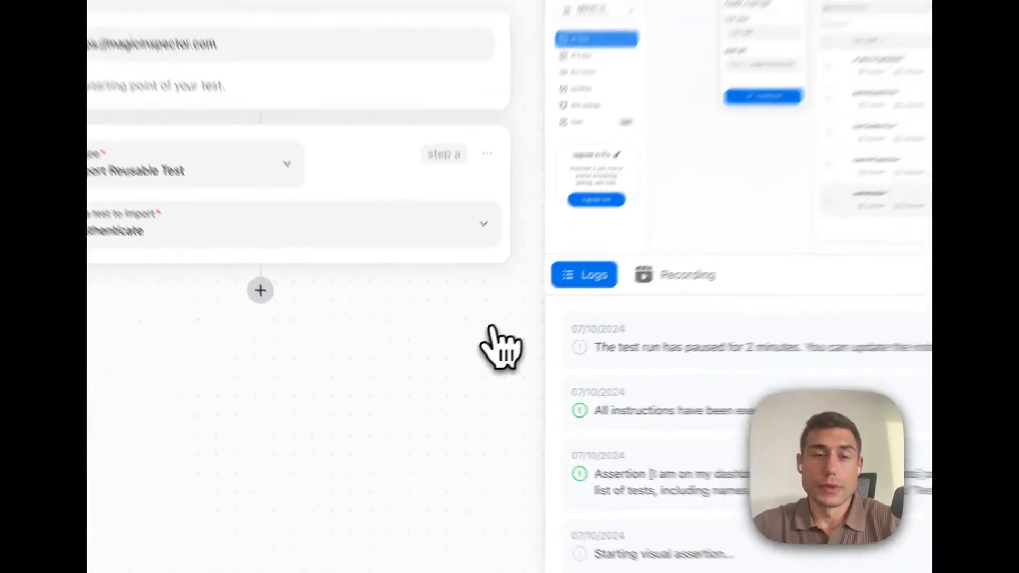
click(244, 290)
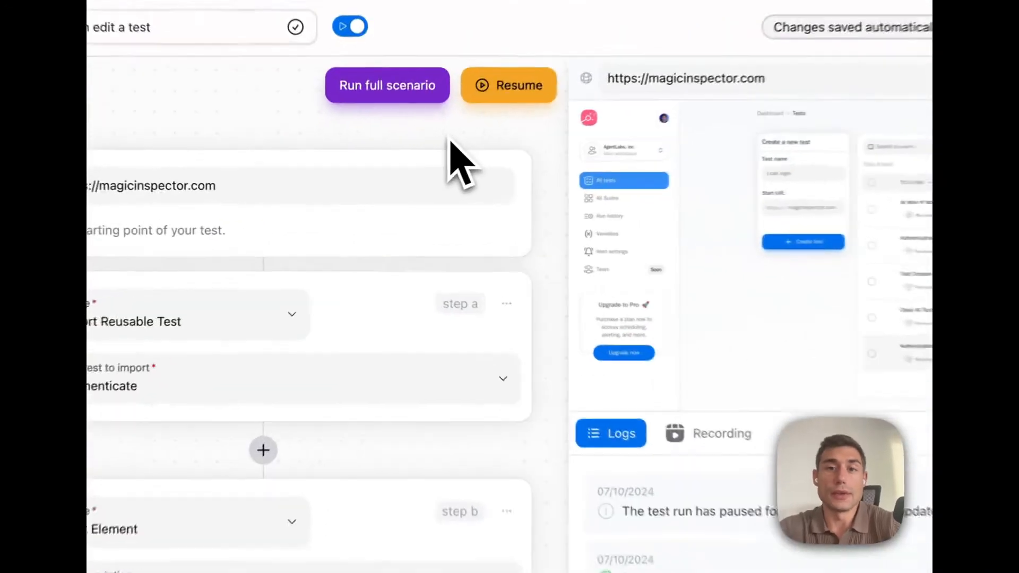
click(511, 429)
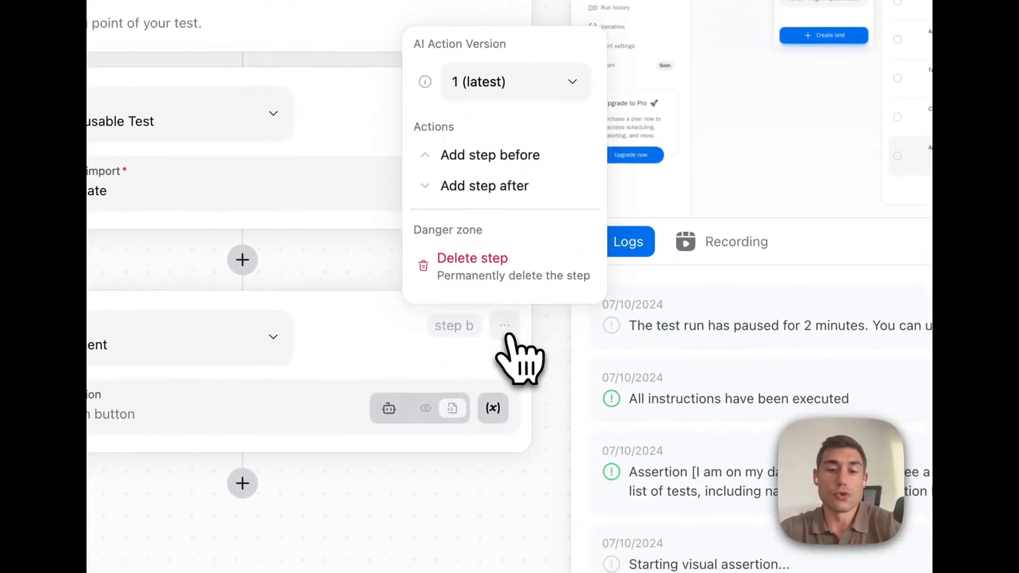
click(488, 290)
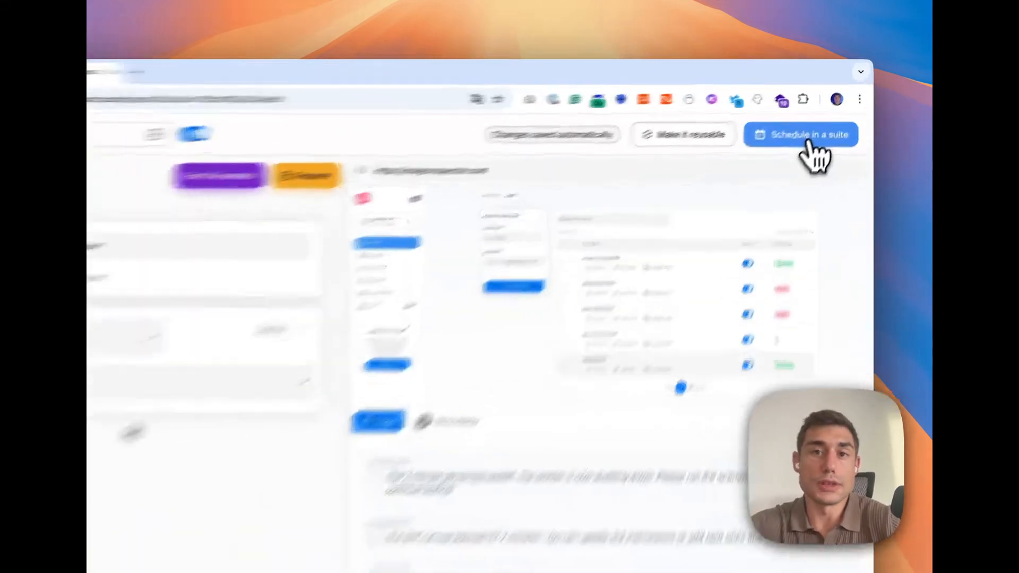
Step: Schedule the test in a new suite named "My first suite"
click(825, 123)
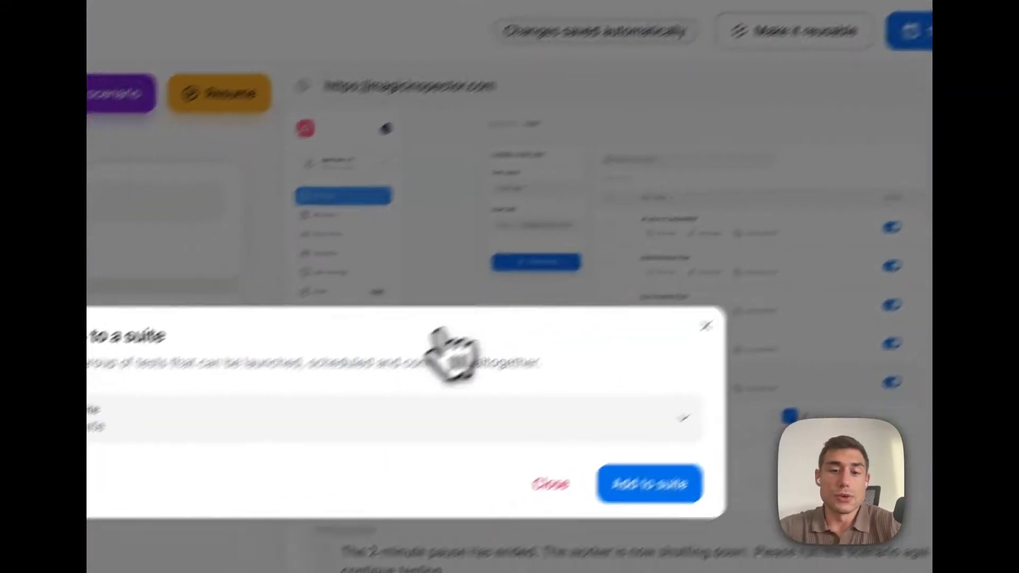
click(295, 429)
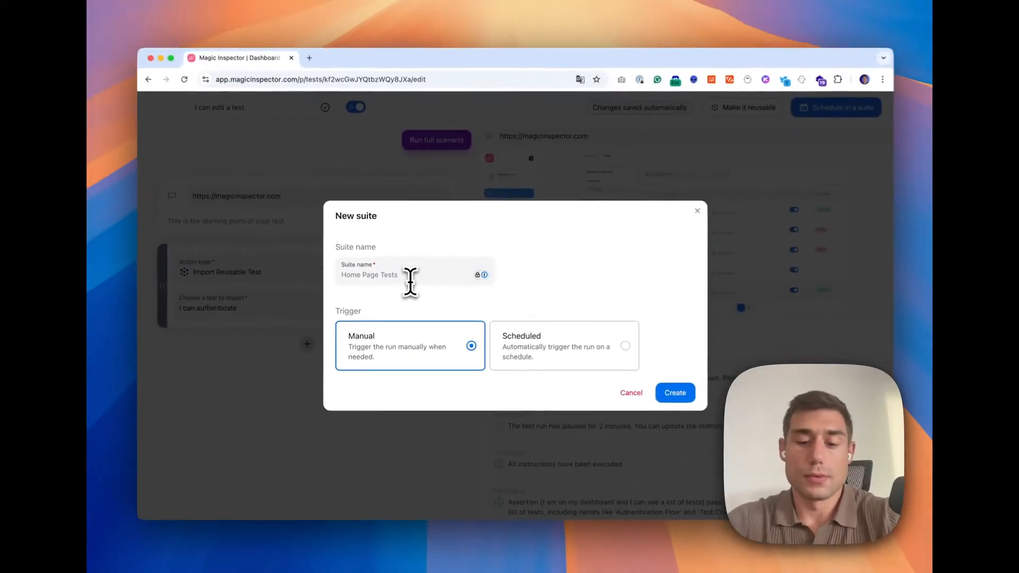
text(My first suite)
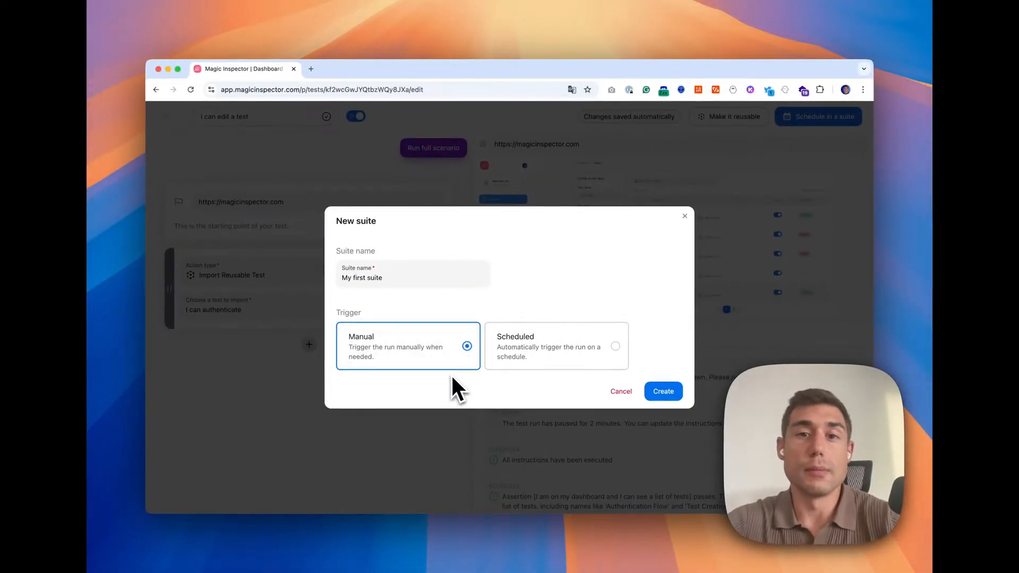
Step: Set the suite to a scheduled custom run every 2 hours on all days except Tuesday, and create it
click(555, 351)
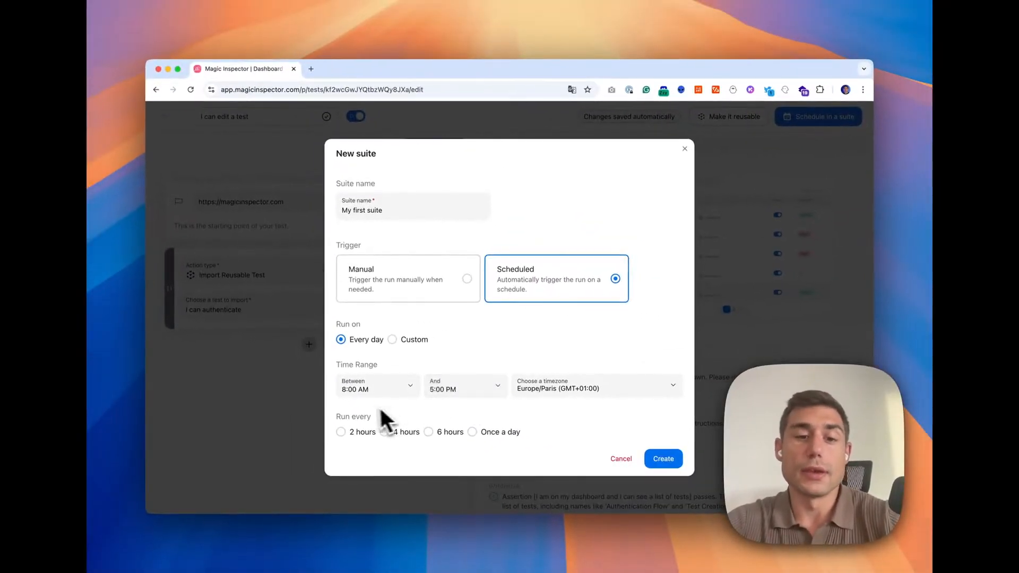
click(412, 340)
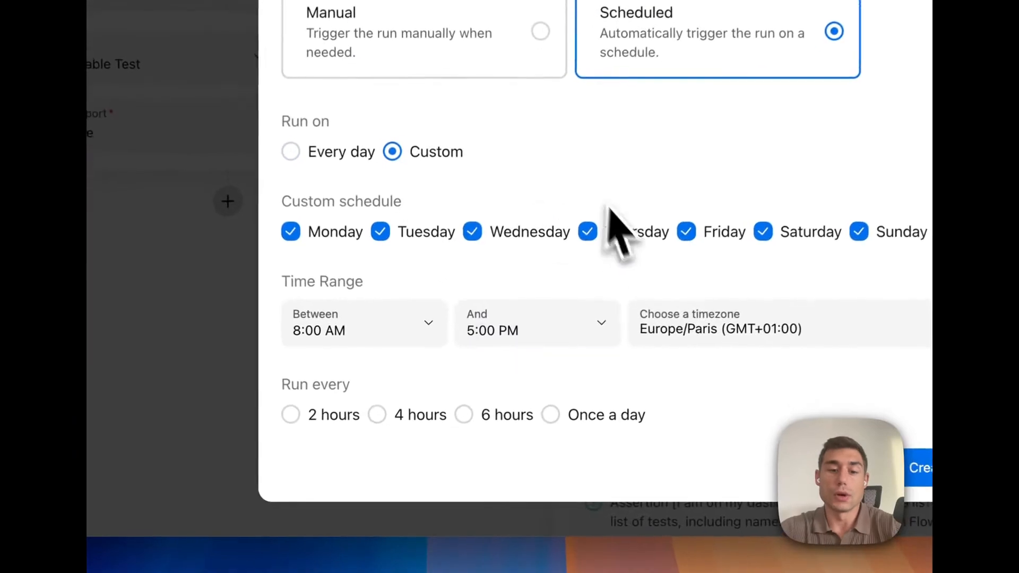
scroll(591, 336, down, 1)
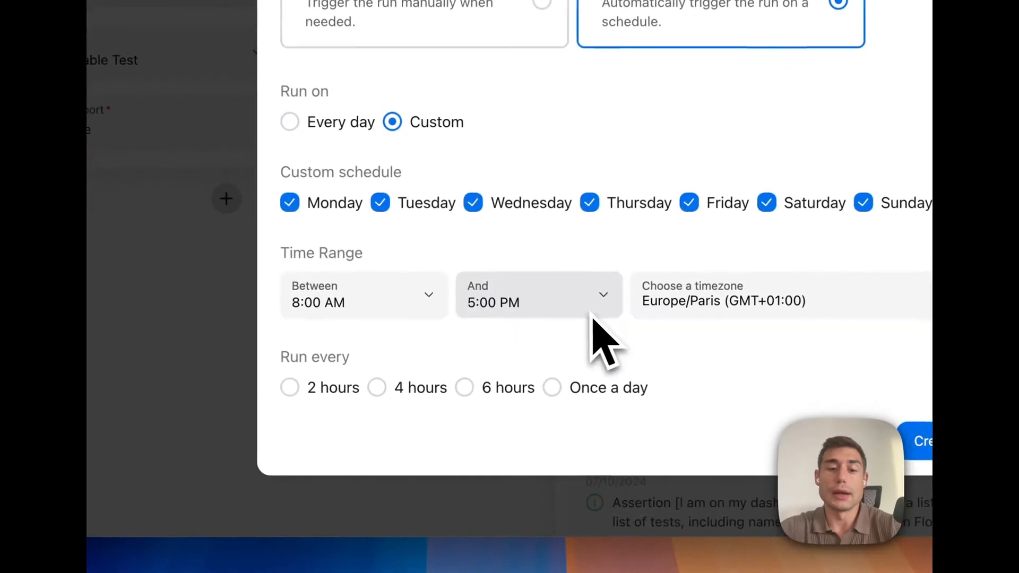
click(291, 414)
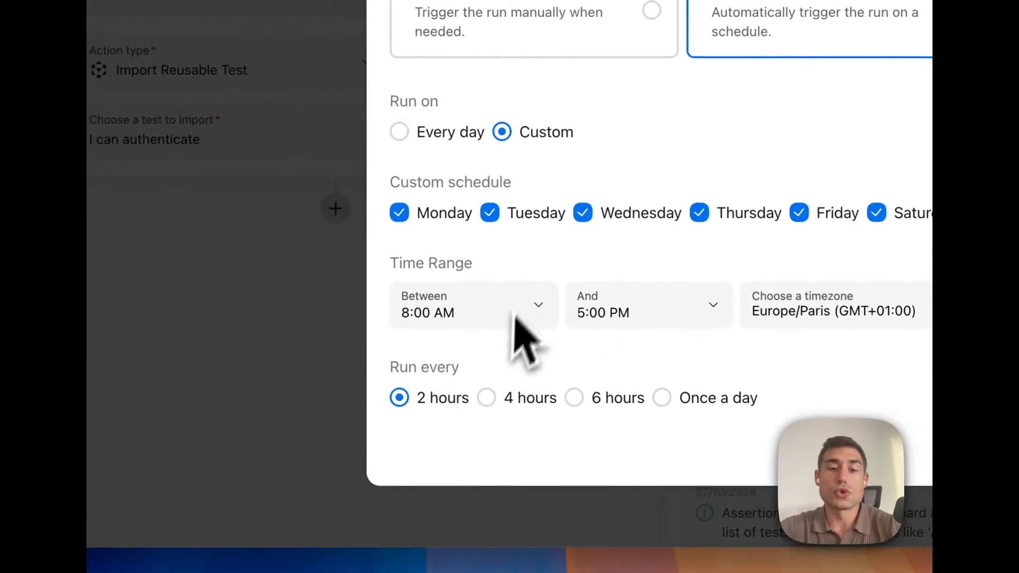
click(502, 219)
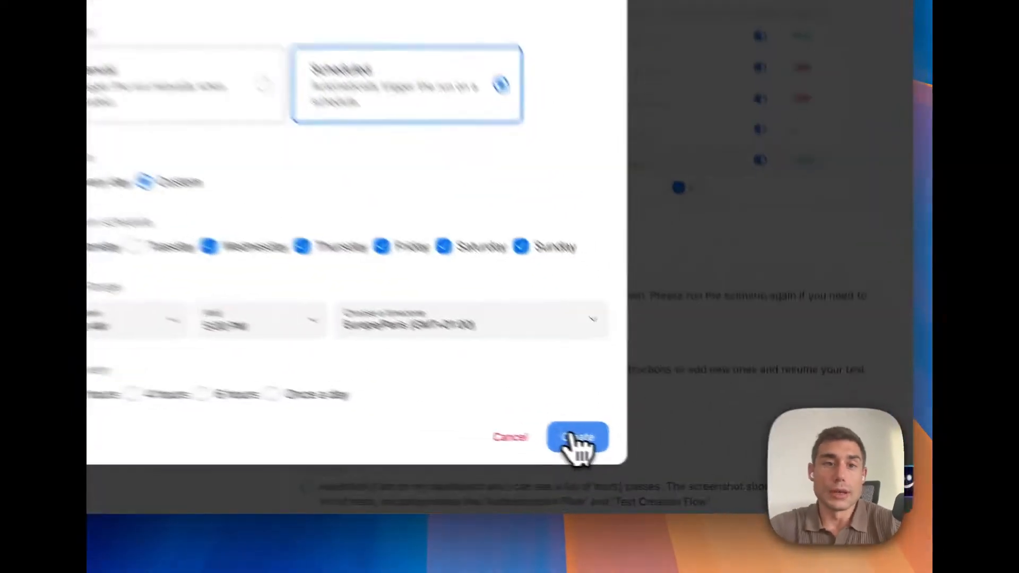
click(664, 465)
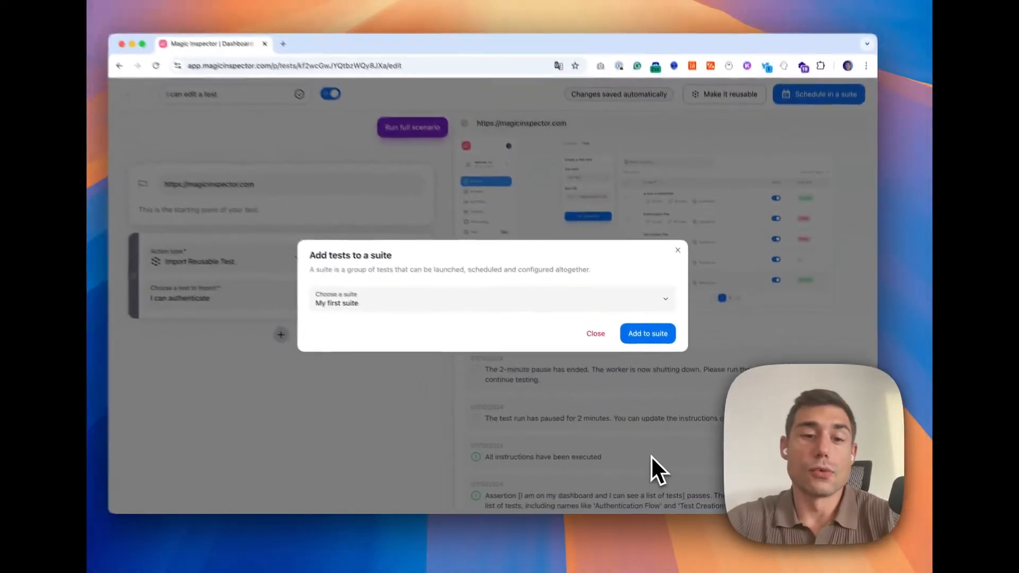
Step: Add the test to "My first suite" and open the list of suites
click(657, 344)
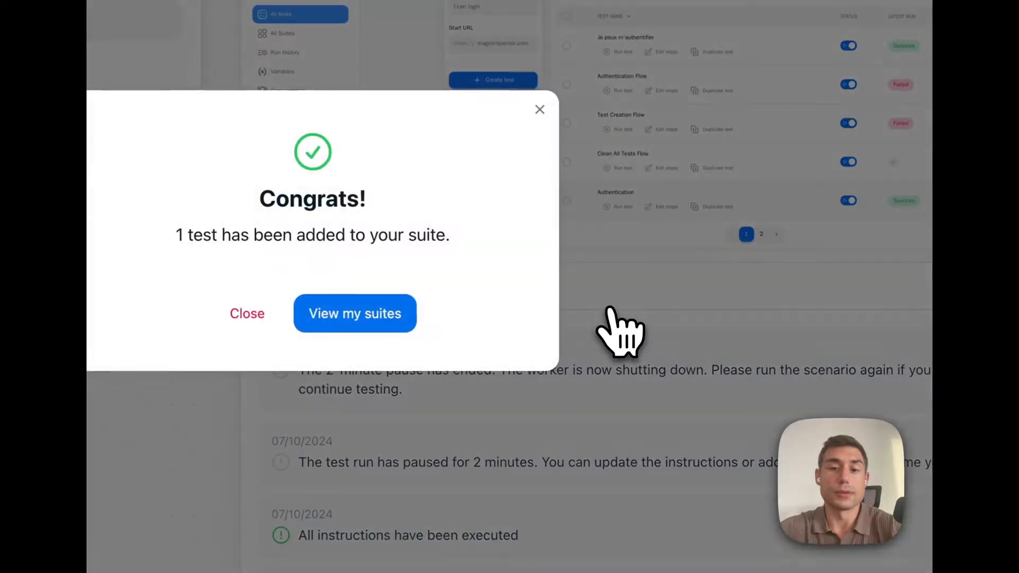
click(381, 317)
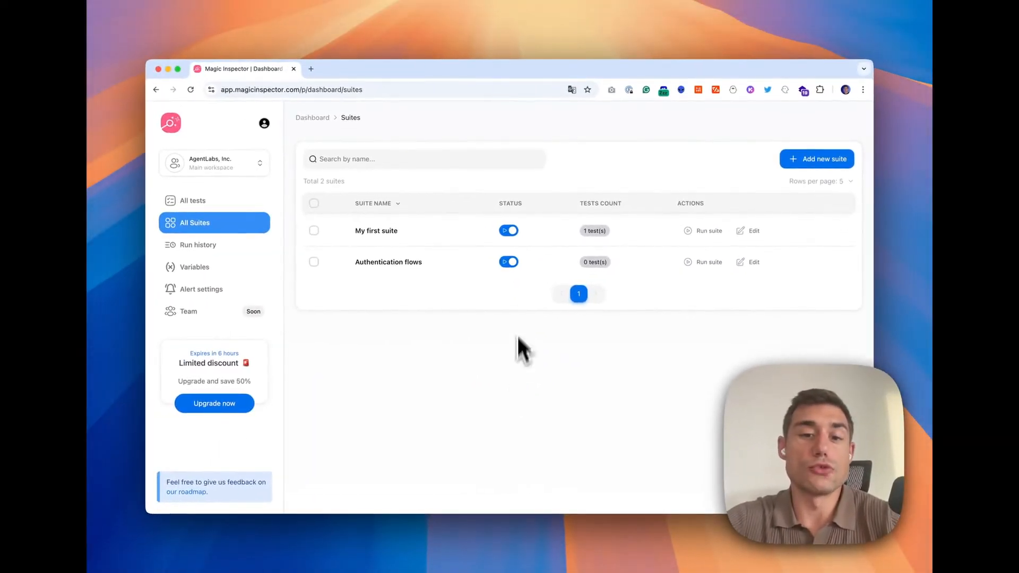
Step: Pause the "Authentication flows" suite
mouse_move(513, 267)
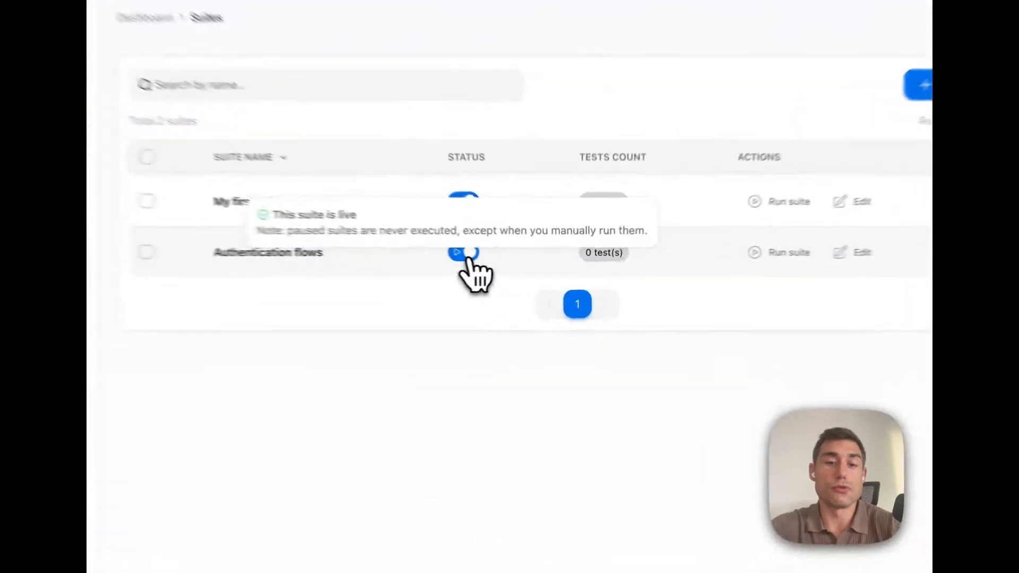
click(509, 262)
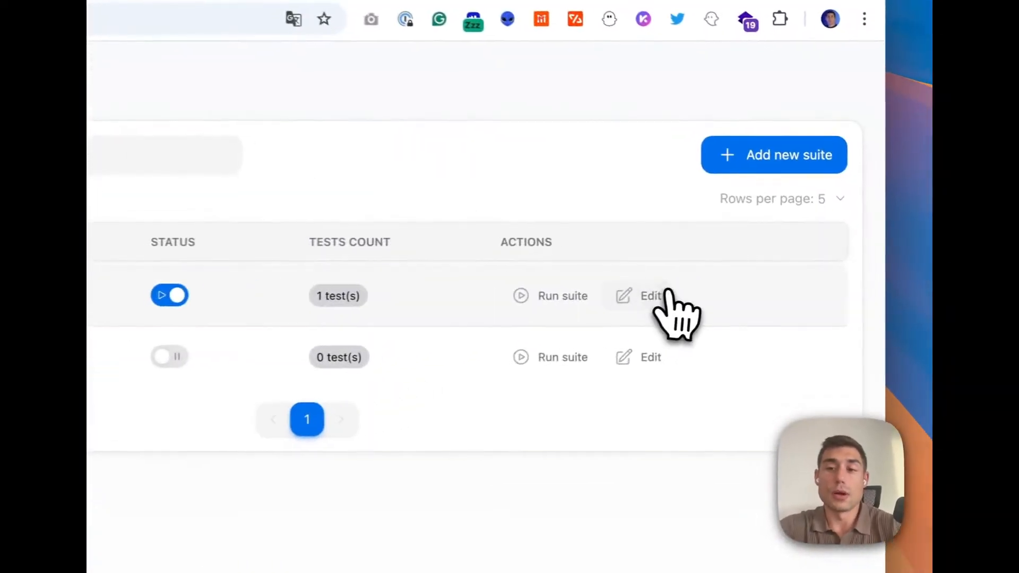
Step: Open the settings of "My first suite" to review its current schedule, then close them
click(751, 231)
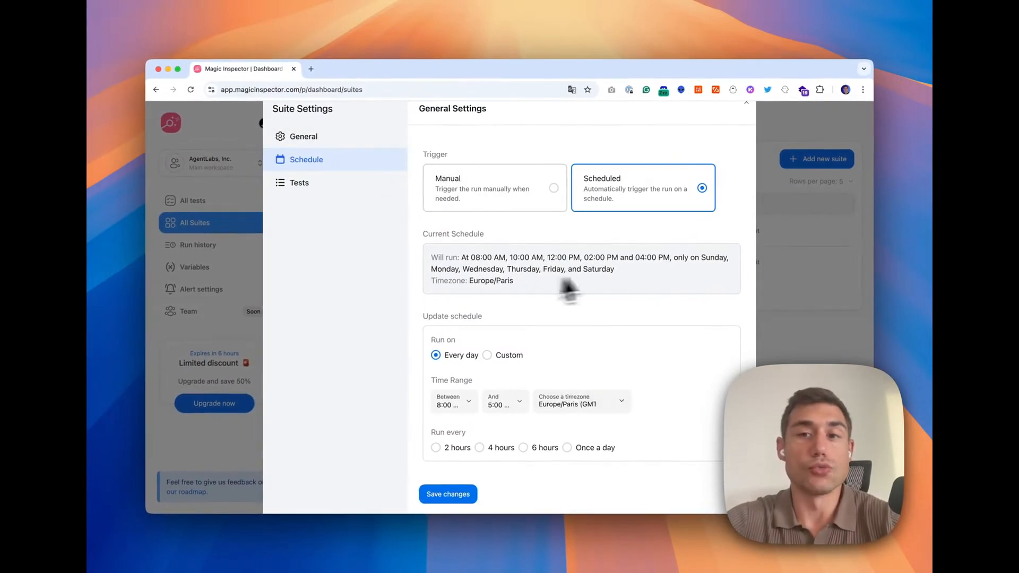
key(Escape)
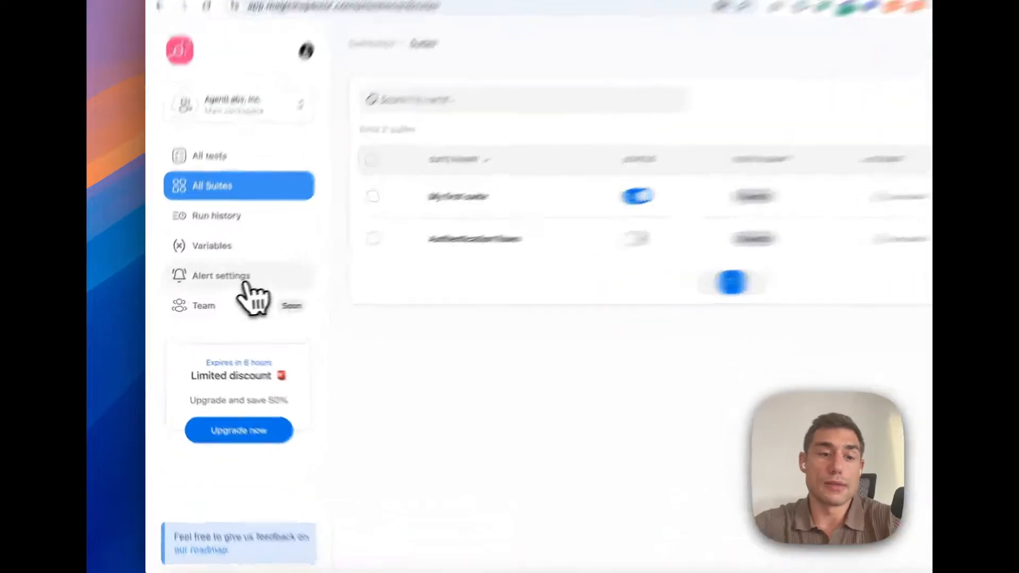
Step: Create an email alert profile "Main email profile" described "The main emailing profile" with the recipients' e-mail addresses
click(204, 290)
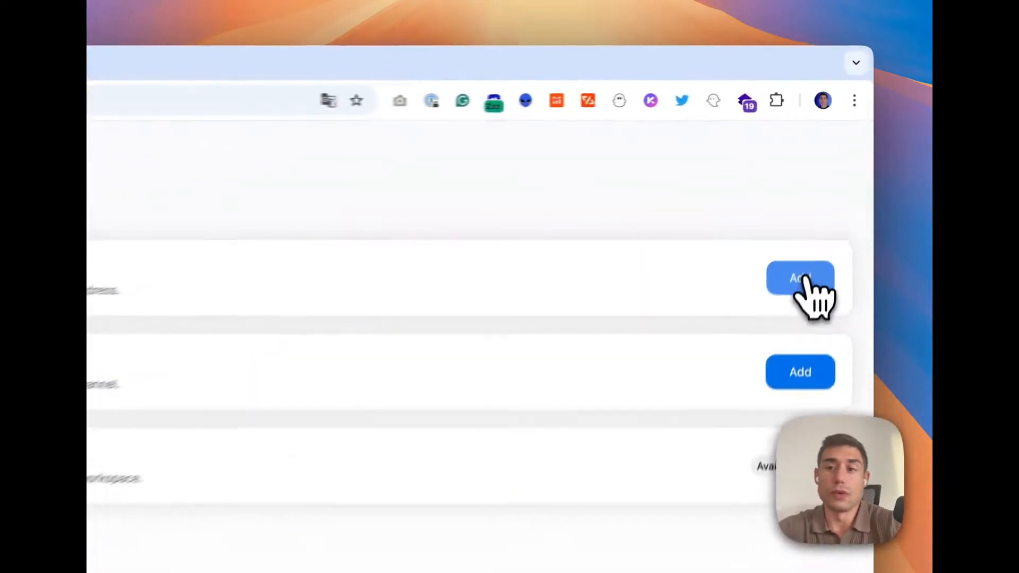
click(833, 188)
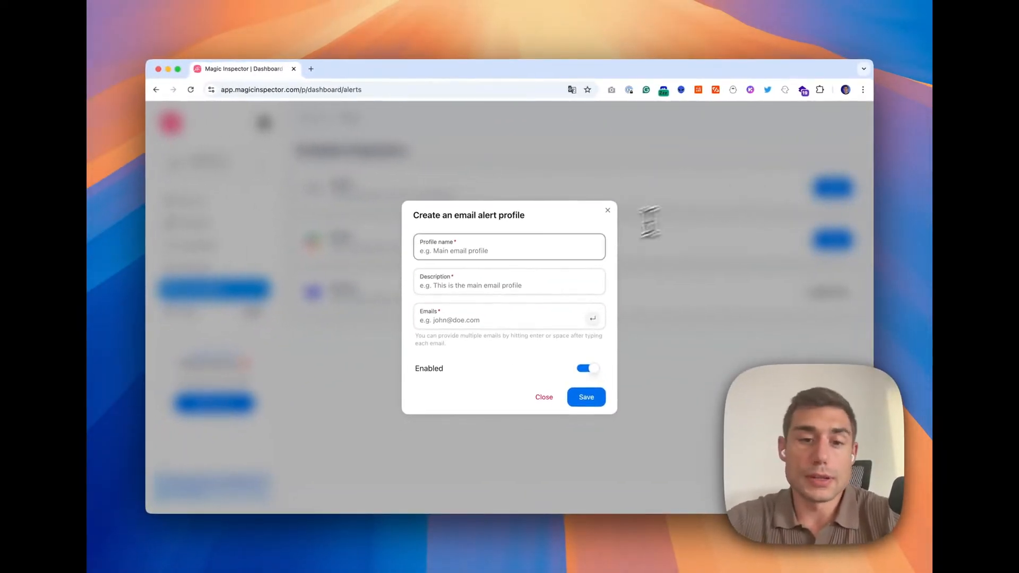
click(540, 246)
text(Main email profile)
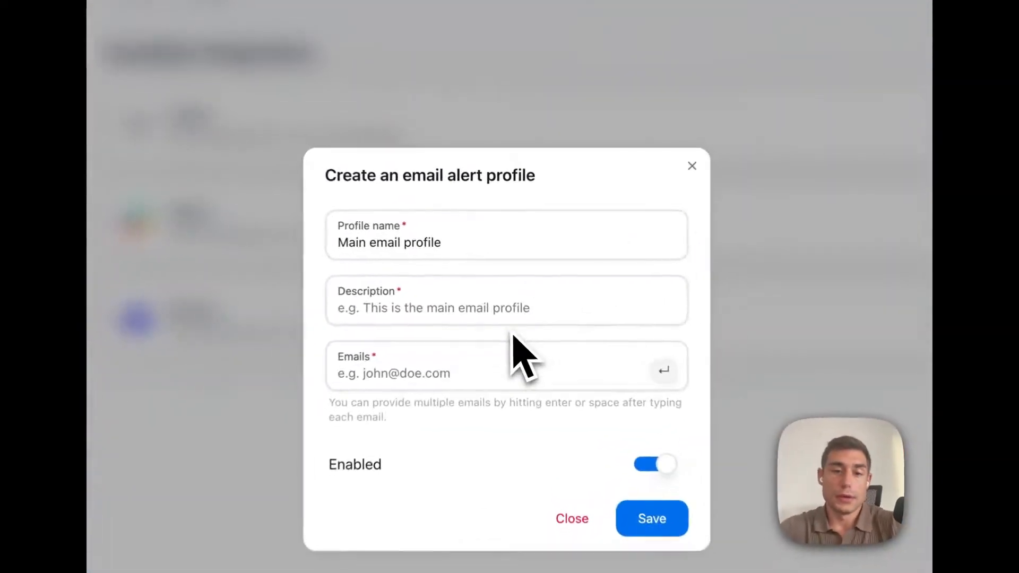
click(490, 284)
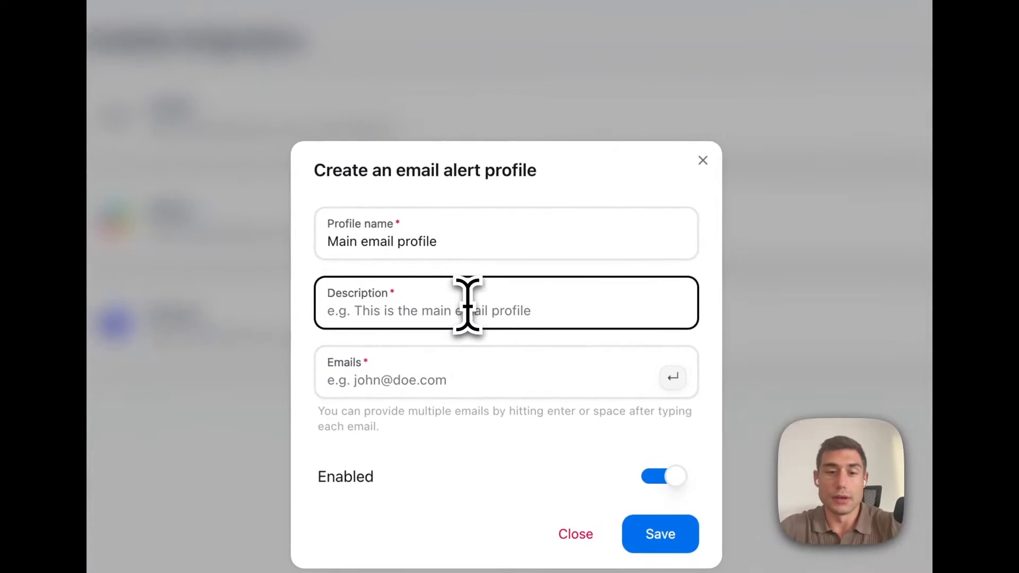
text(The main emailing profile)
click(476, 383)
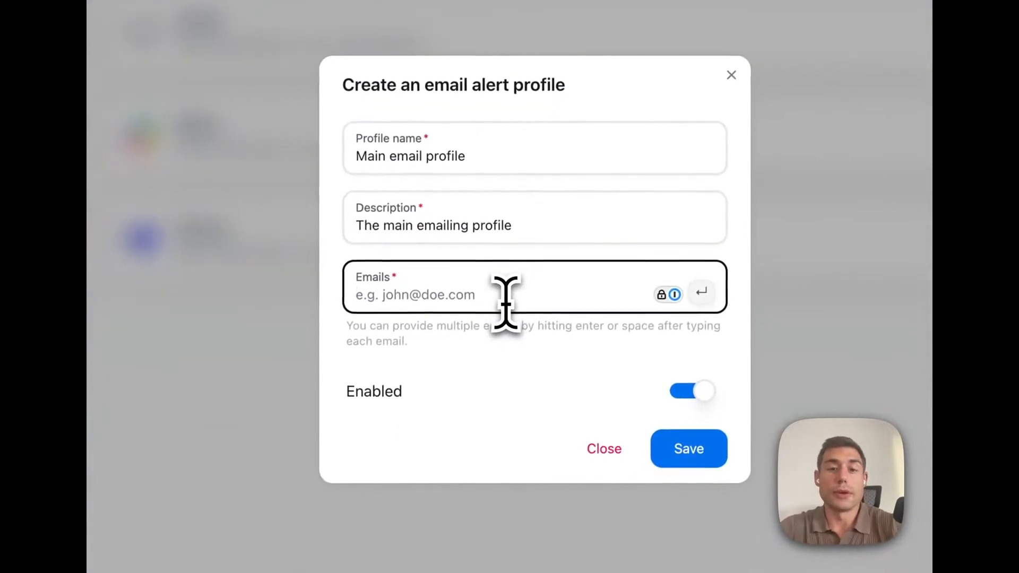
text(ke)
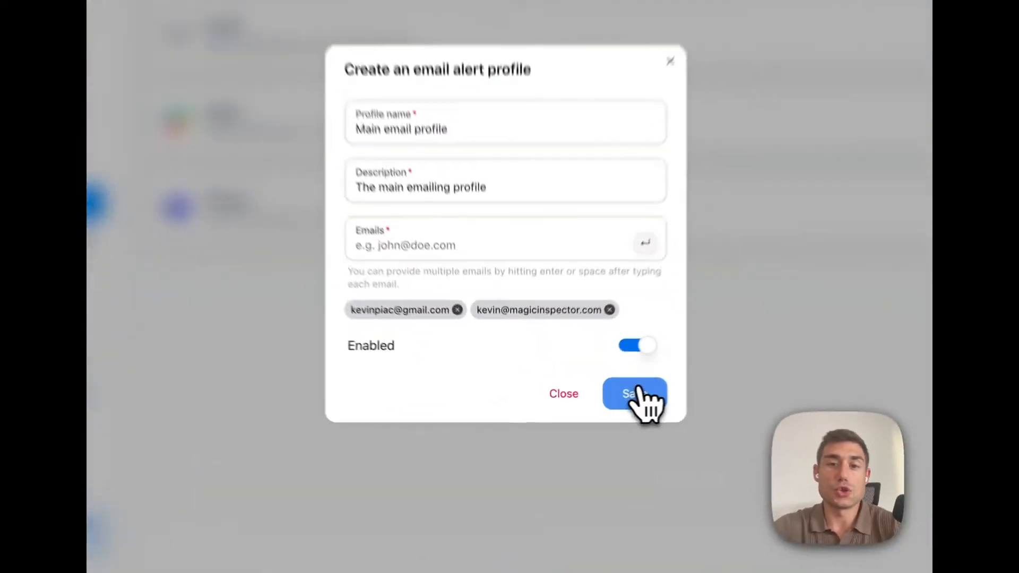
click(588, 401)
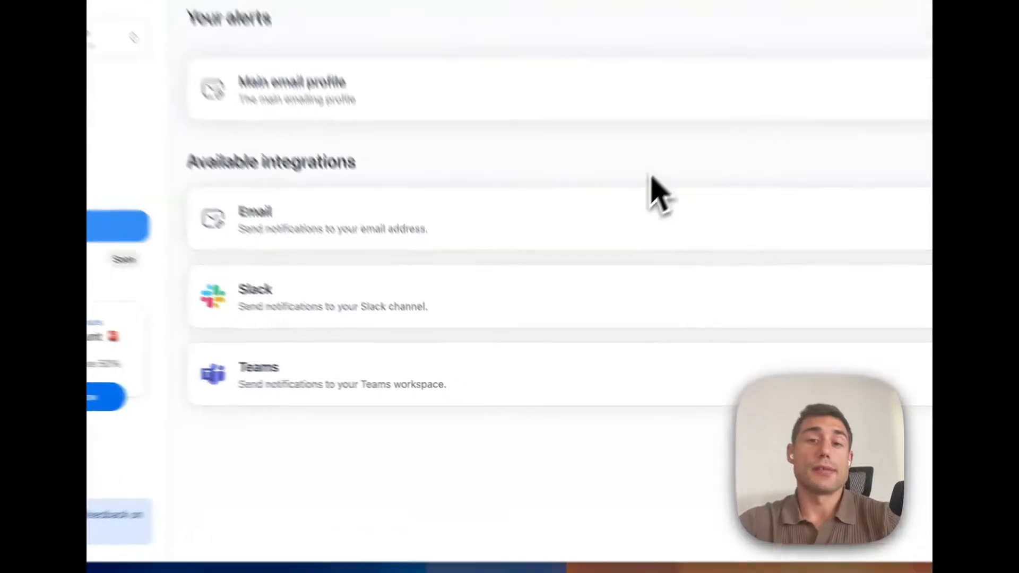